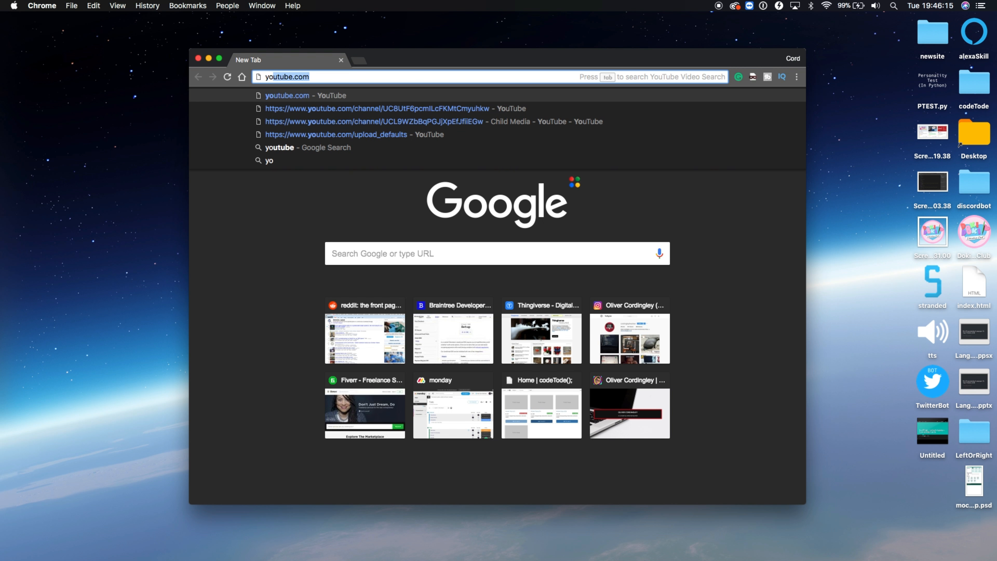
- Open youtube.com and go to the signed-in account's own channel page
{"action": "key", "text": "Return"}
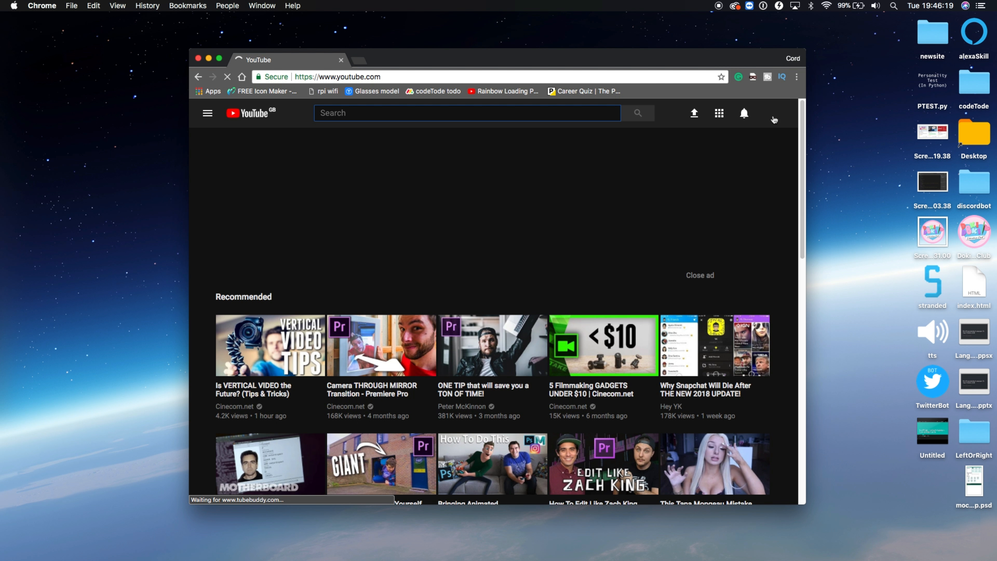
{"action": "left_click", "coordinate": [773, 115]}
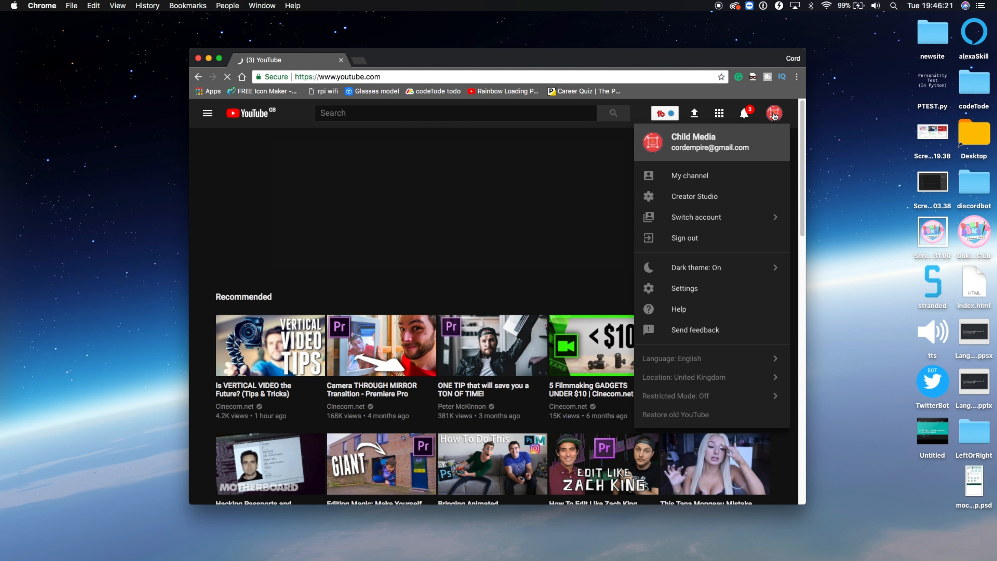
{"action": "left_click", "coordinate": [691, 177]}
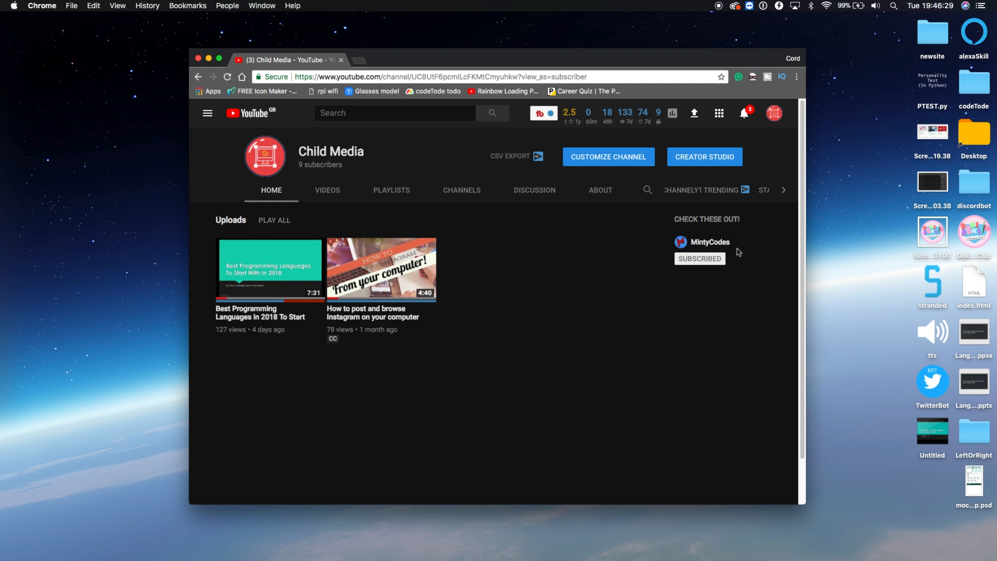
- View the featured MintyCodes channel as a channel art example and return to the own channel page
{"action": "left_click", "coordinate": [711, 242]}
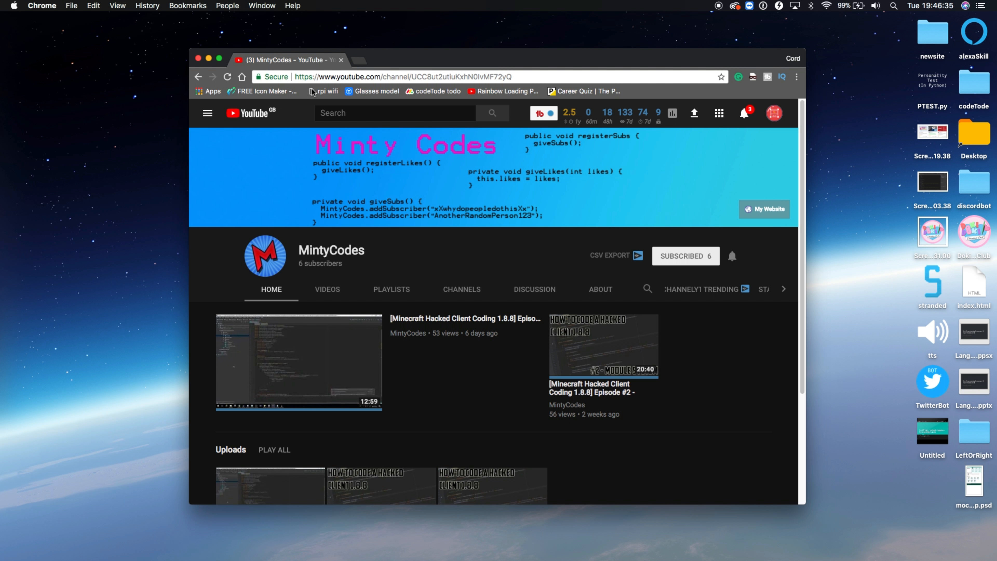
{"action": "left_click", "coordinate": [198, 78]}
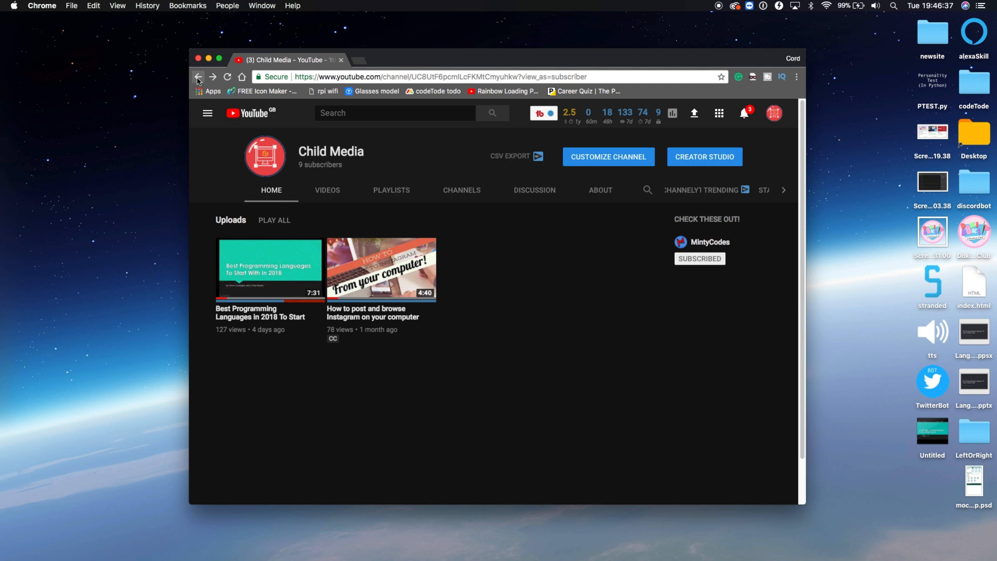
- Open google.com and go to Google Images
{"action": "left_click_drag", "start_coordinate": [382, 63], "coordinate": [355, 18]}
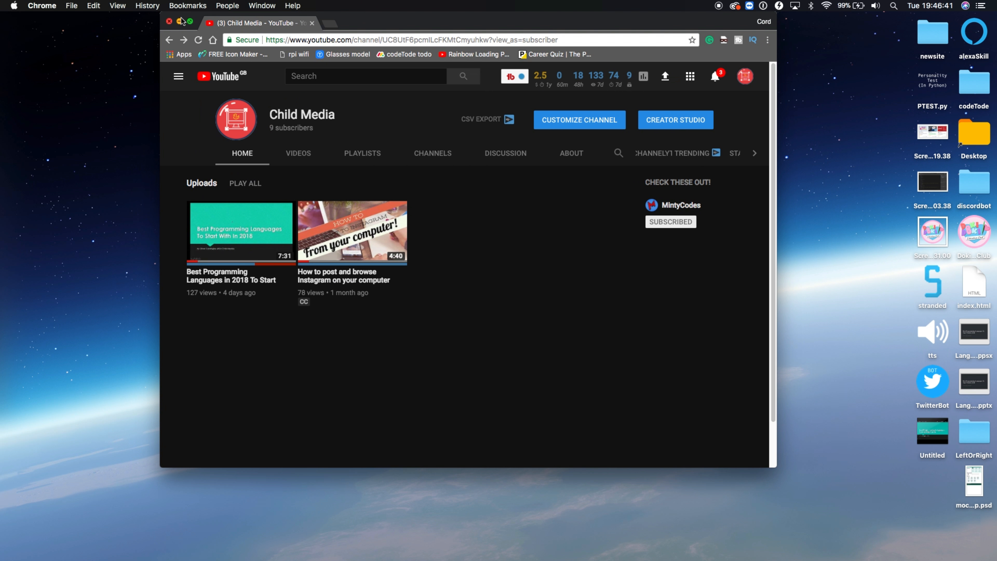
{"action": "left_click", "coordinate": [299, 39]}
{"action": "type", "text": "google.com"}
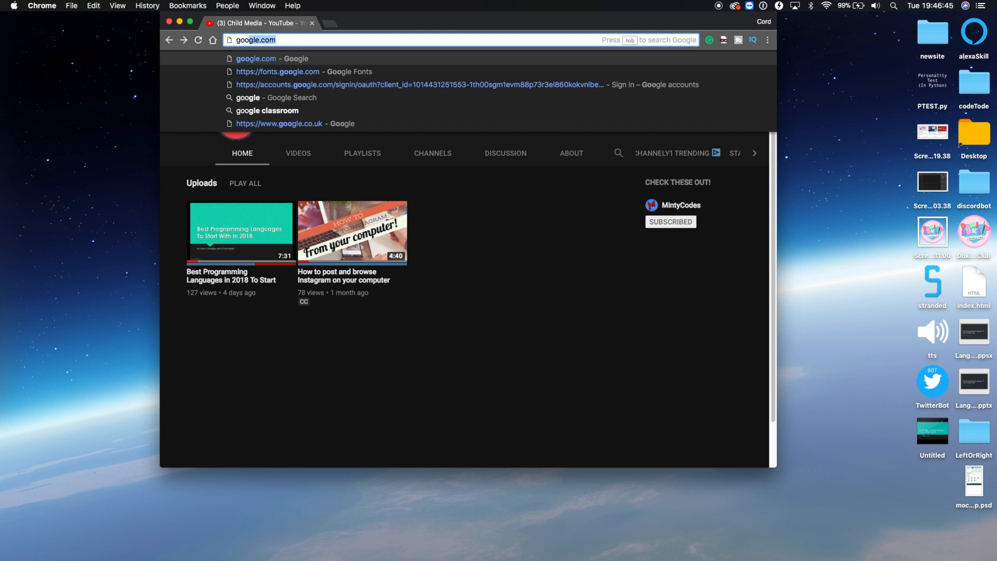
{"action": "key", "text": "Return"}
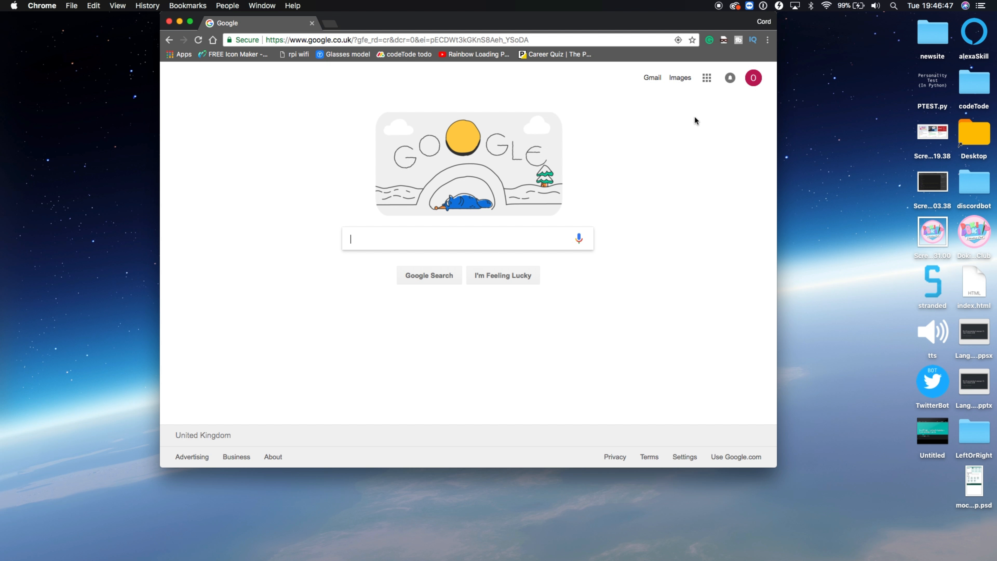
{"action": "left_click", "coordinate": [679, 78]}
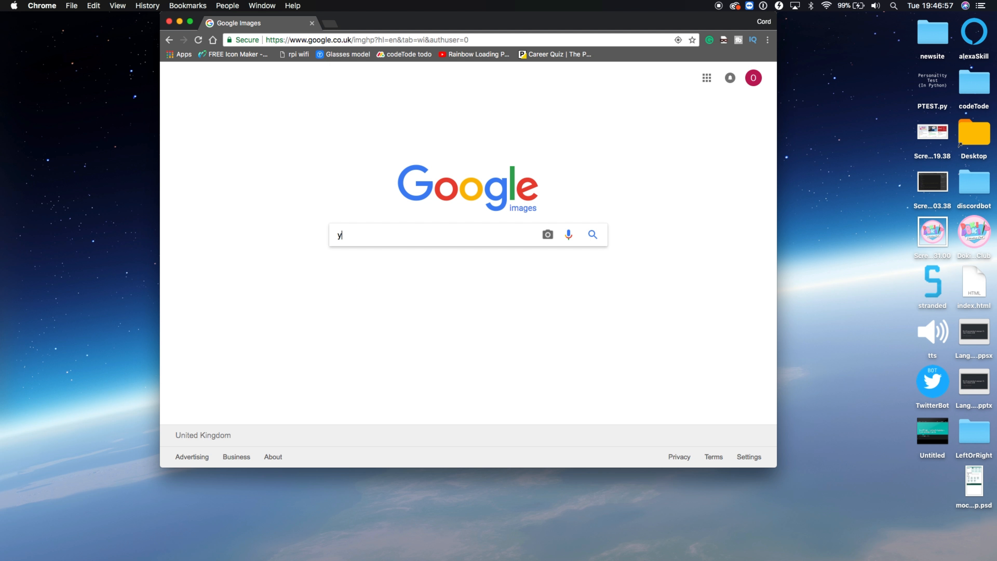
- Search for "youtube channel art template" and preview the first image result
{"action": "type", "text": "outube"}
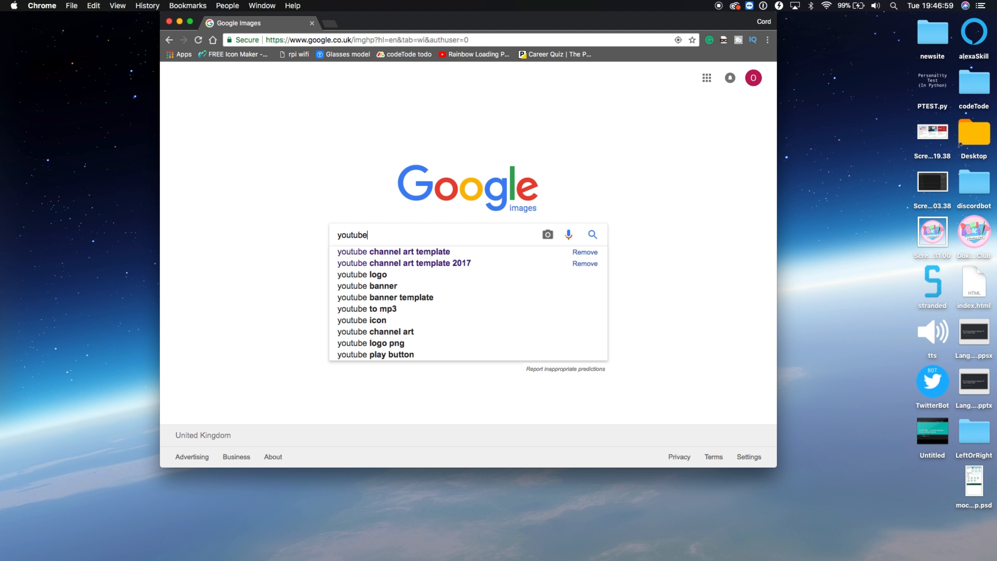
{"action": "key", "text": "Down"}
{"action": "key", "text": "Return"}
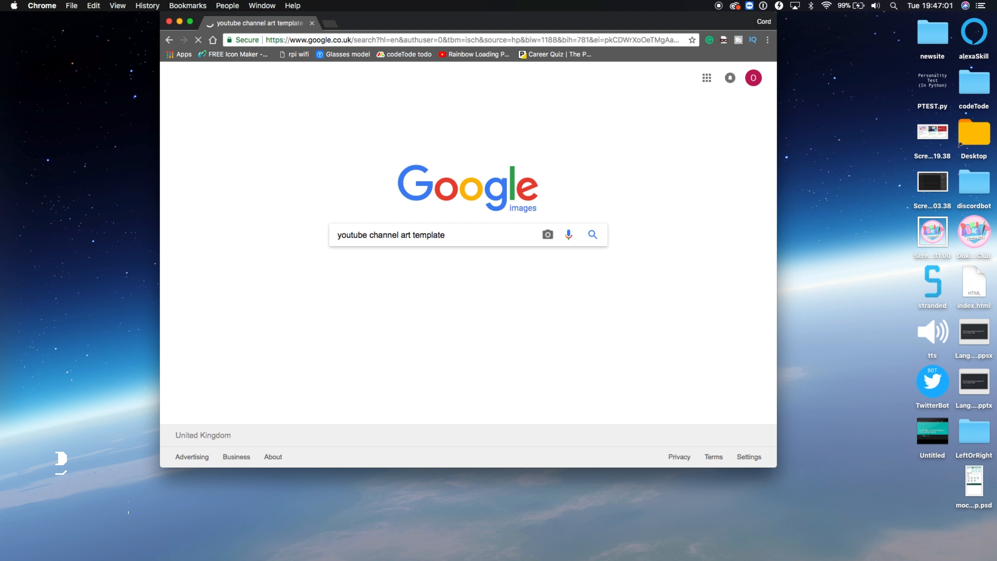
{"action": "left_click", "coordinate": [214, 210]}
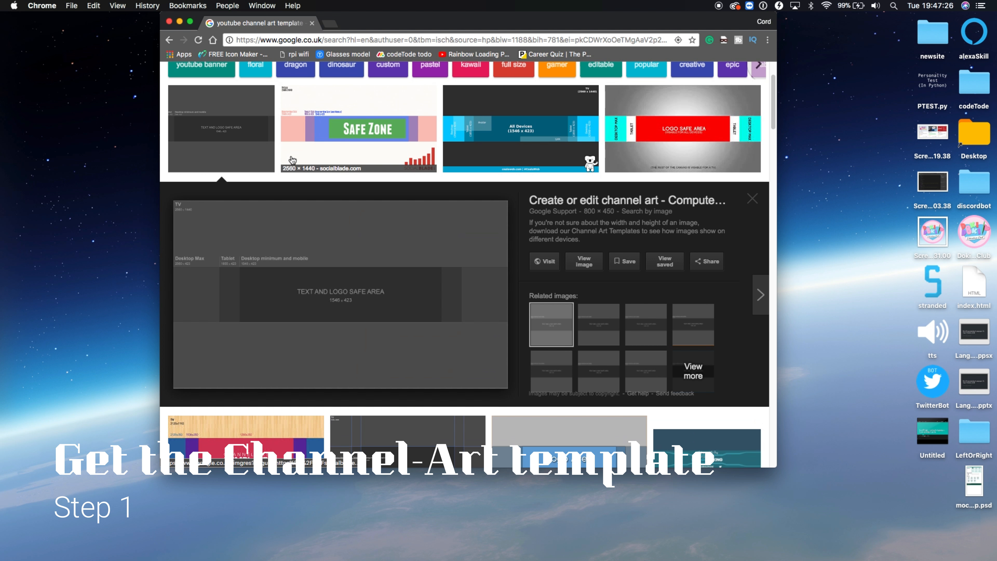
- Refine the image search to "youtube channel art template 2560x1440"
{"action": "scroll", "coordinate": [314, 157], "scroll_direction": "up", "scroll_amount": 4}
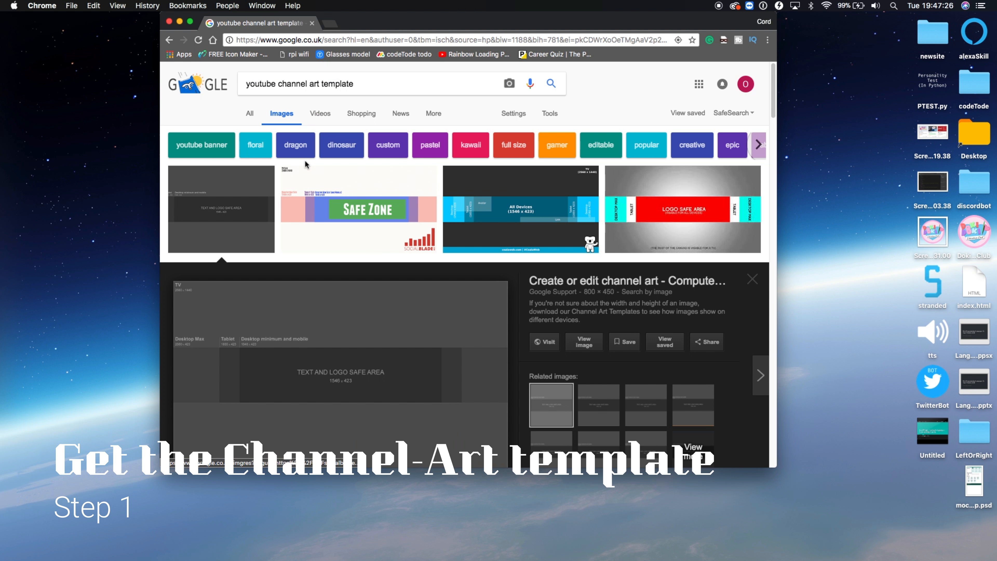
{"action": "left_click", "coordinate": [395, 86]}
{"action": "type", "text": "244"}
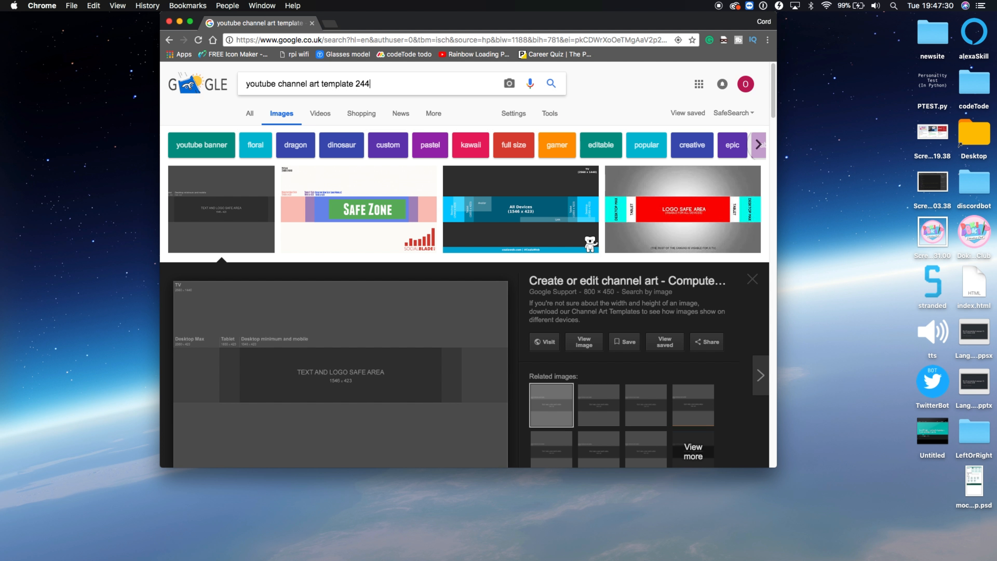
{"action": "key", "text": "BackSpace"}
{"action": "key", "text": "BackSpace"}
{"action": "type", "text": "5"}
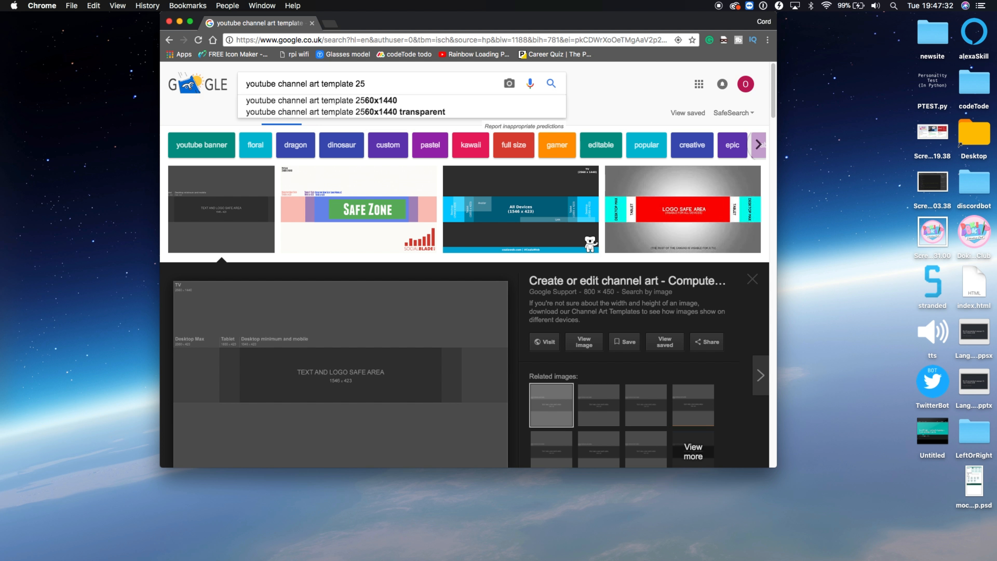
{"action": "key", "text": "Down"}
{"action": "key", "text": "Return"}
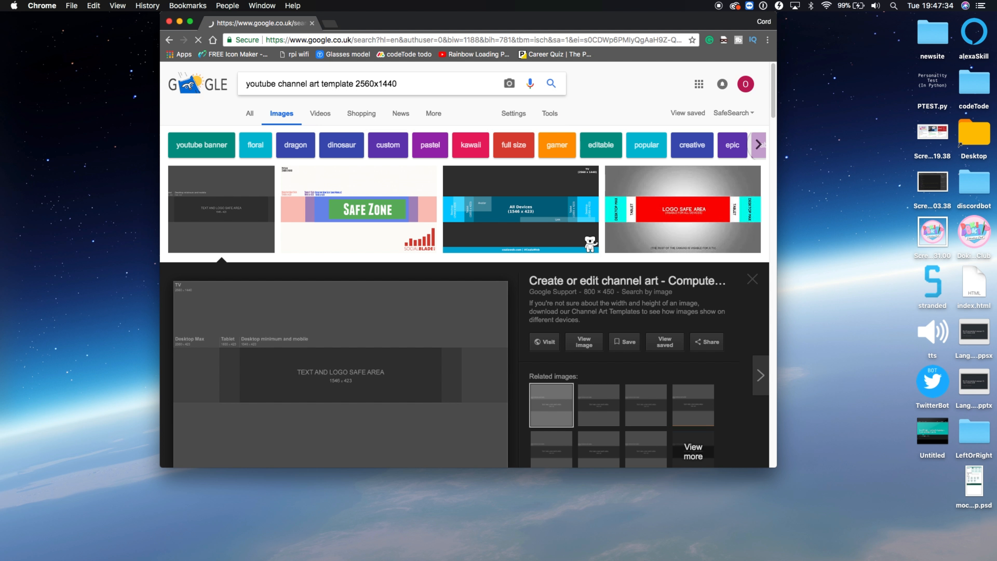
- Preview the first 2560 × 1440 template result and save its image to the desktop
{"action": "left_click", "coordinate": [241, 238]}
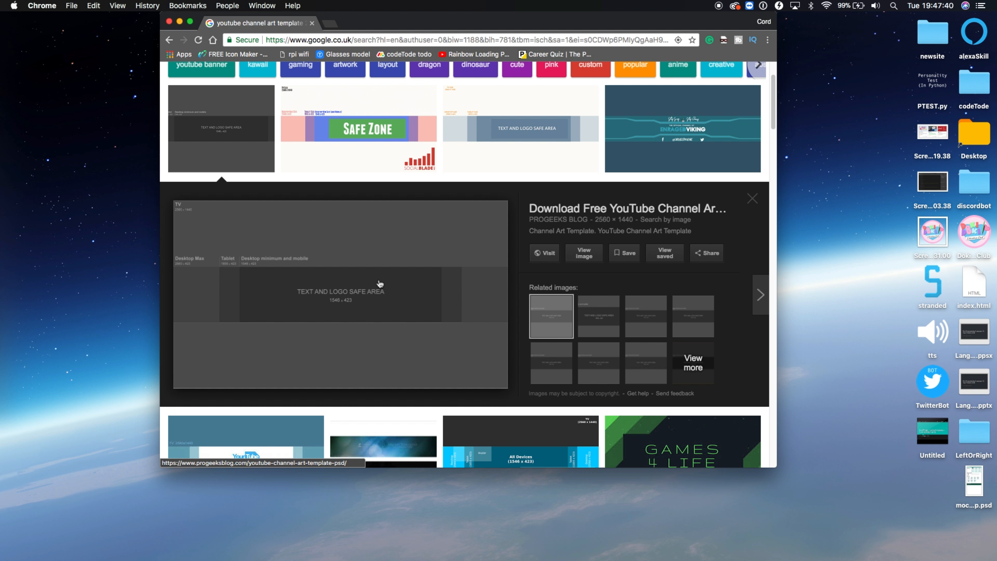
{"action": "left_click_drag", "start_coordinate": [394, 285], "coordinate": [88, 313]}
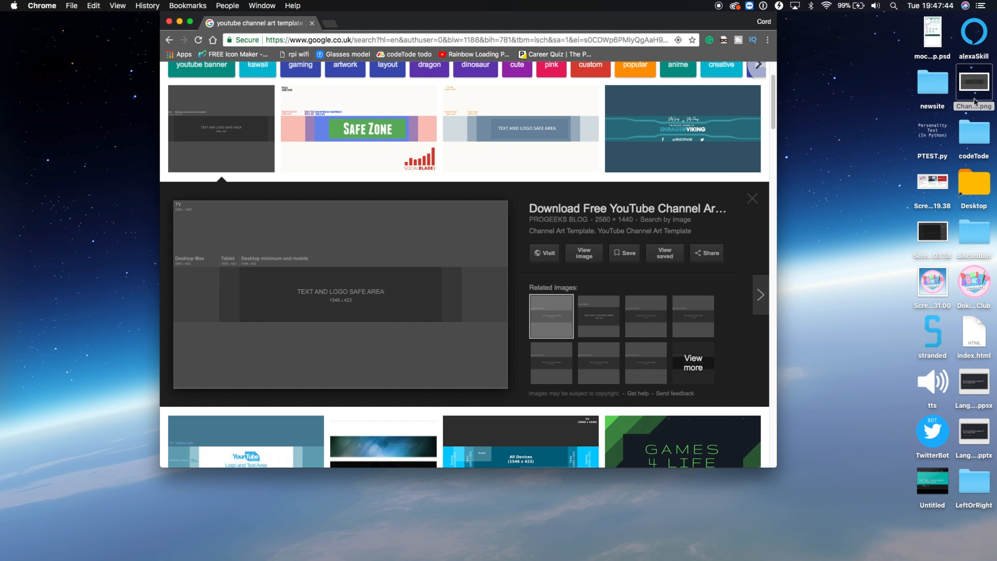
- Open Channel-Art-Template.png from the desktop in Adobe Photoshop CC 2018 and lower its layer opacity to 75%
{"action": "right_click", "coordinate": [972, 86]}
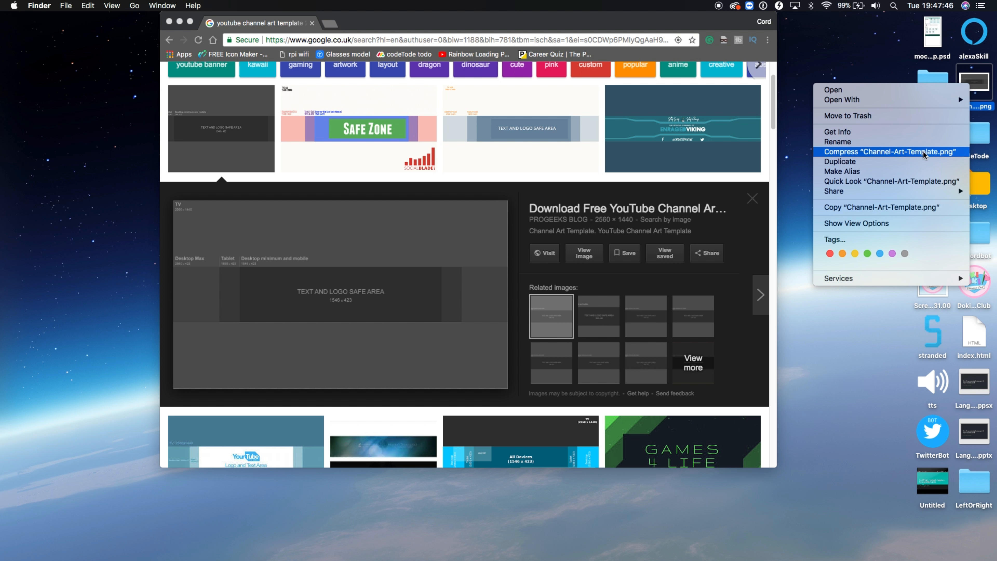
{"action": "mouse_move", "coordinate": [913, 103]}
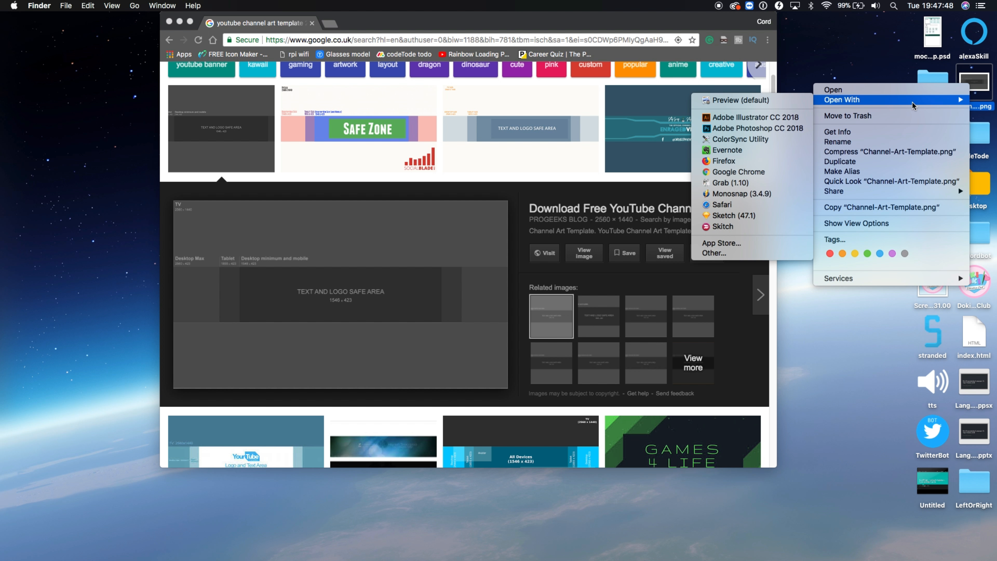
{"action": "left_click", "coordinate": [771, 128]}
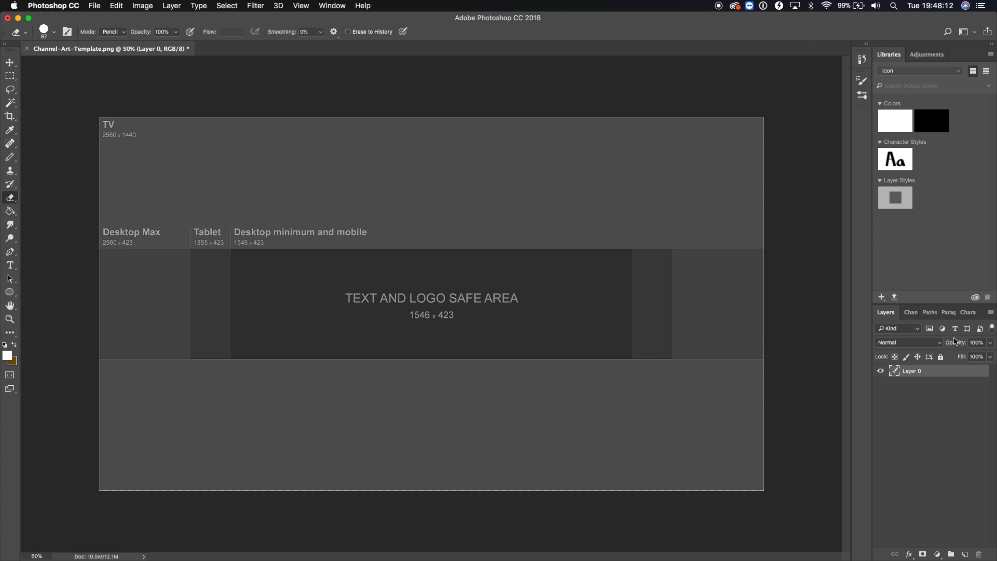
{"action": "mouse_move", "coordinate": [958, 343]}
{"action": "left_mouse_down"}
{"action": "mouse_move", "coordinate": [939, 342]}
{"action": "mouse_move", "coordinate": [946, 344]}
{"action": "left_mouse_up"}
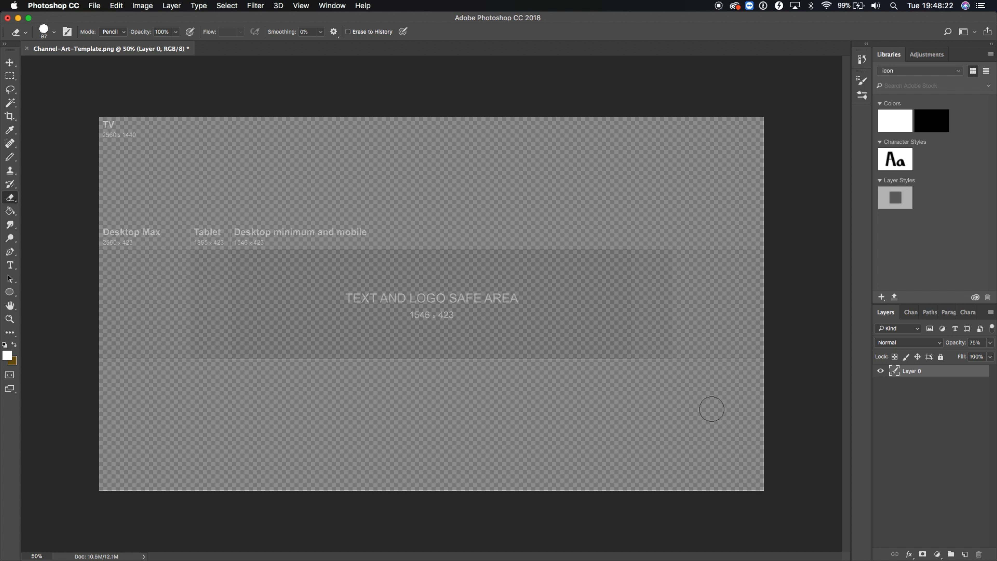
- Switch to Chrome and search Google Images for "media 1920x10800" to look for design inspiration
{"action": "key", "text": "super+space"}
{"action": "type", "text": "chr"}
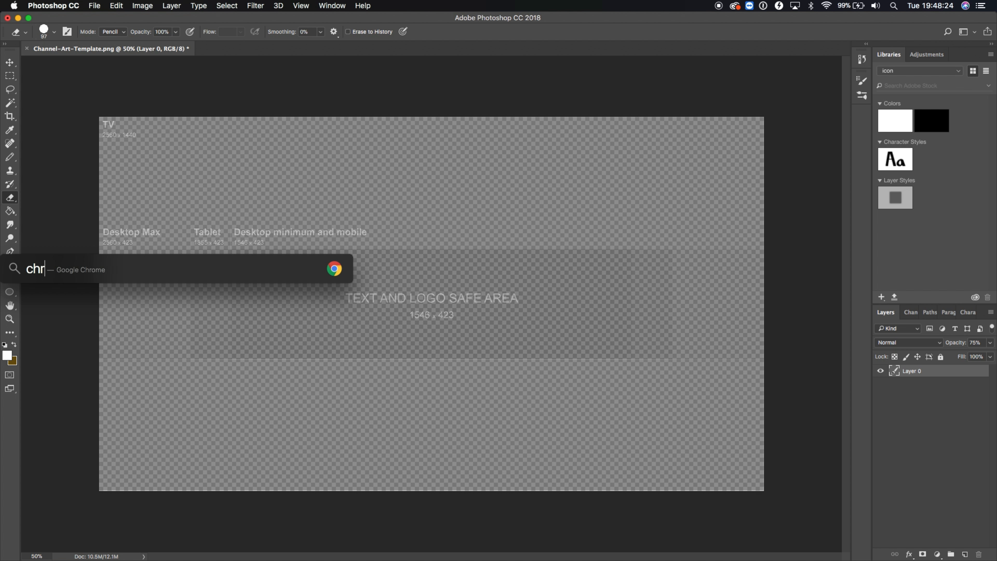
{"action": "key", "text": "Return"}
{"action": "scroll", "coordinate": [667, 283], "scroll_direction": "up", "scroll_amount": 3}
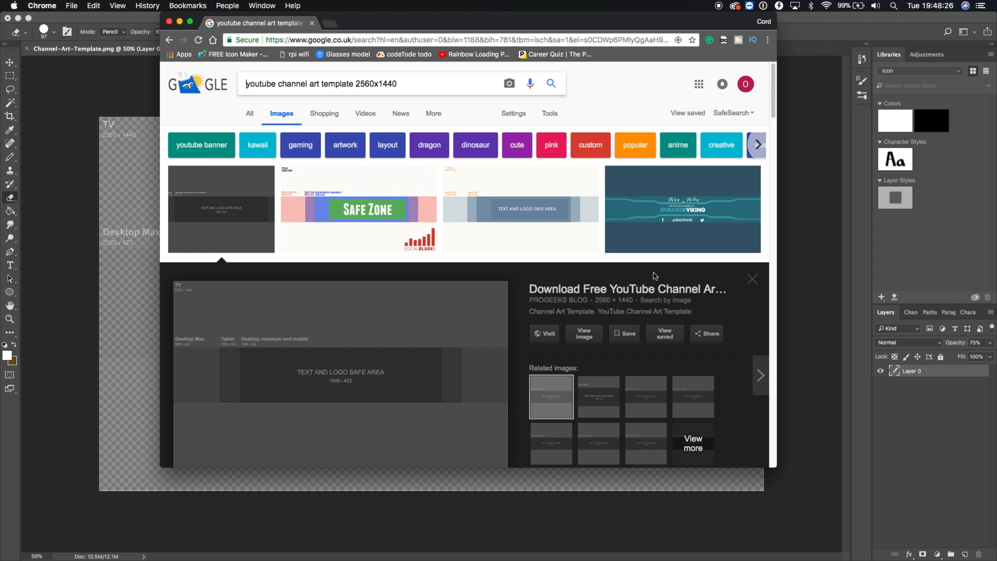
{"action": "left_click_drag", "start_coordinate": [429, 92], "coordinate": [254, 77]}
{"action": "left_click_drag", "start_coordinate": [397, 84], "coordinate": [415, 69]}
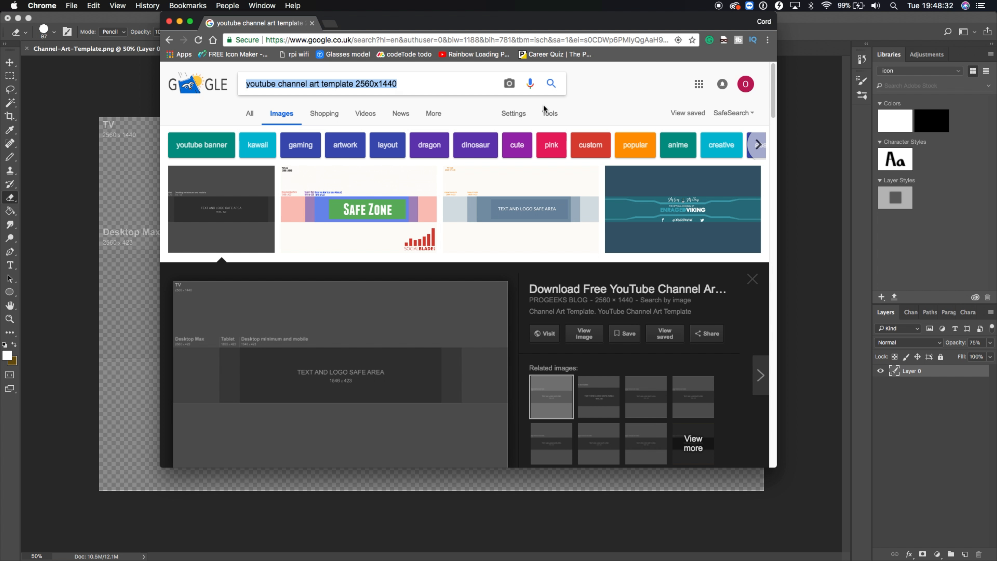
{"action": "type", "text": "media "}
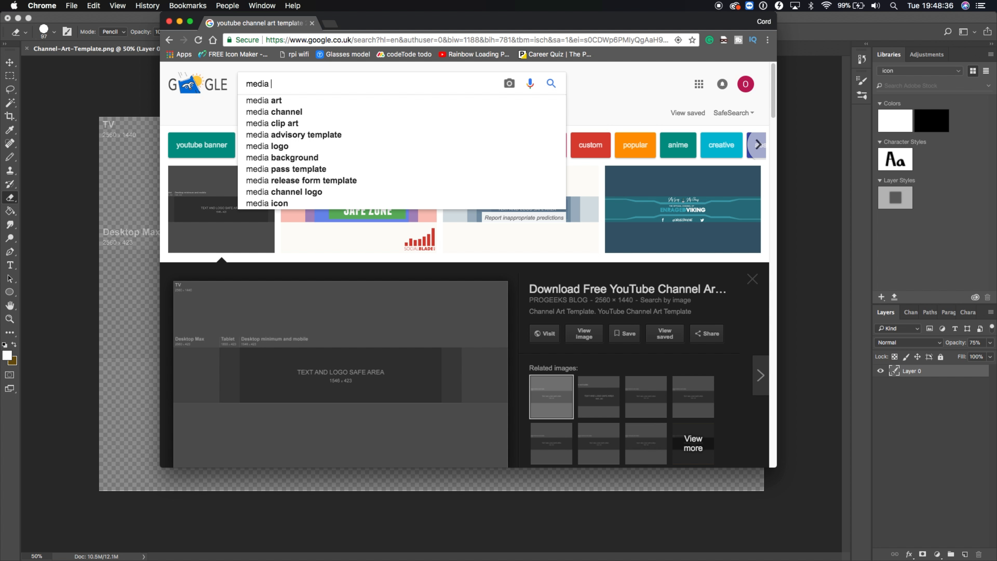
{"action": "type", "text": "1920"}
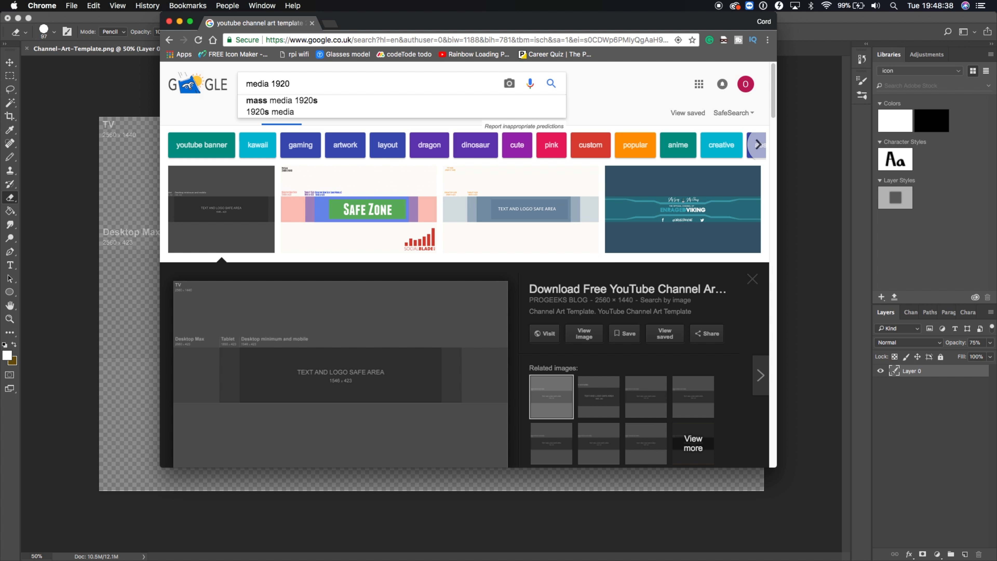
{"action": "type", "text": "x1080"}
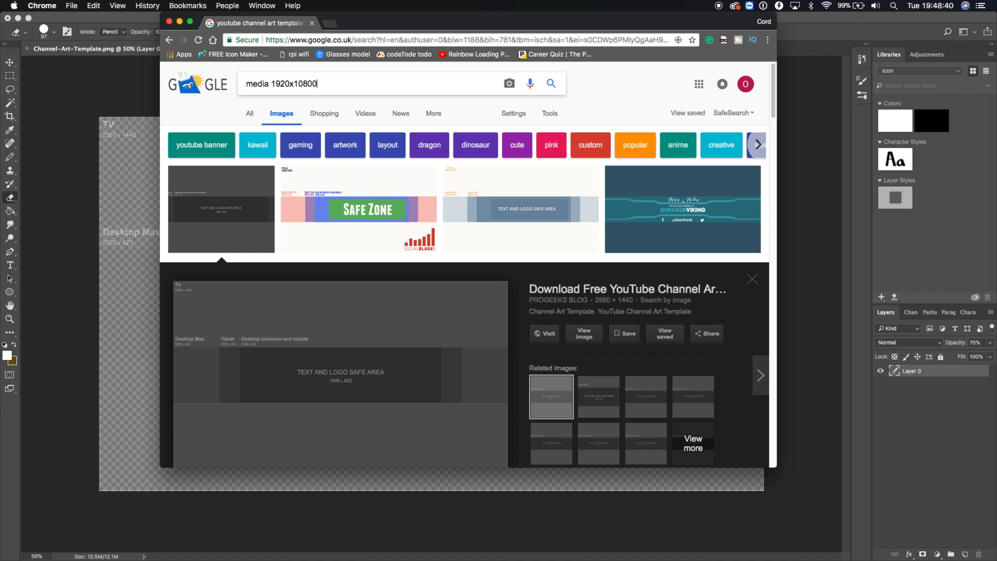
{"action": "key", "text": "Return"}
{"action": "scroll", "coordinate": [463, 274], "scroll_direction": "down", "scroll_amount": 4}
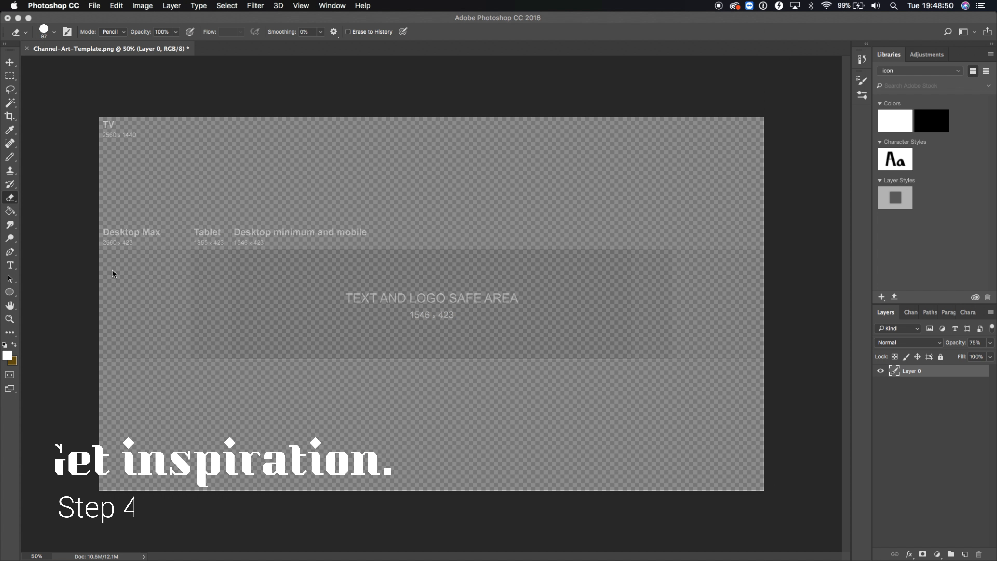
- Switch to Photoshop and set the opacity of the template layer to 90%
{"action": "left_click", "coordinate": [113, 273]}
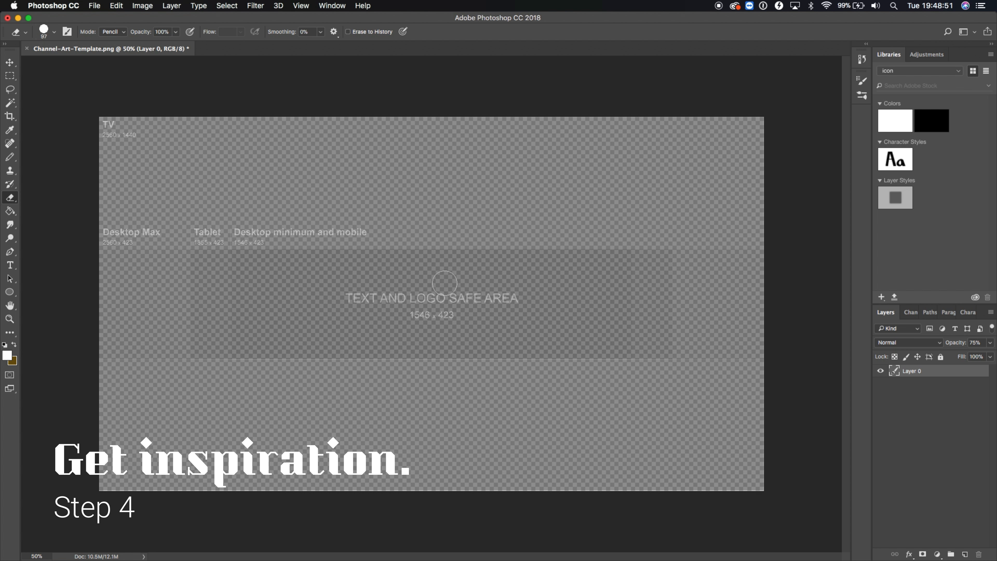
{"action": "key", "text": "t"}
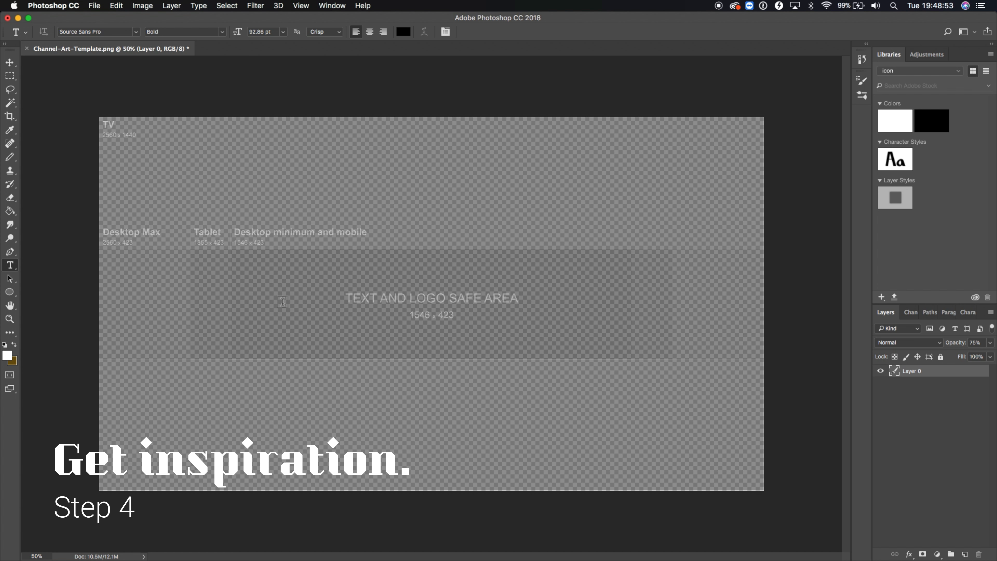
{"action": "left_click_drag", "start_coordinate": [957, 346], "coordinate": [966, 348]}
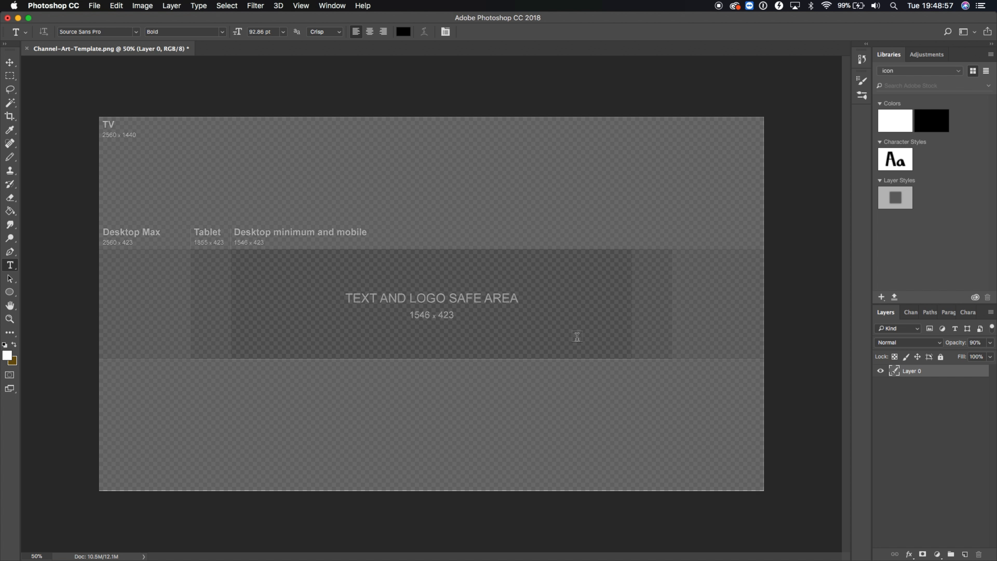
- Start a text layer within the text and logo safe area and set its font style to Black
{"action": "left_click", "coordinate": [298, 302]}
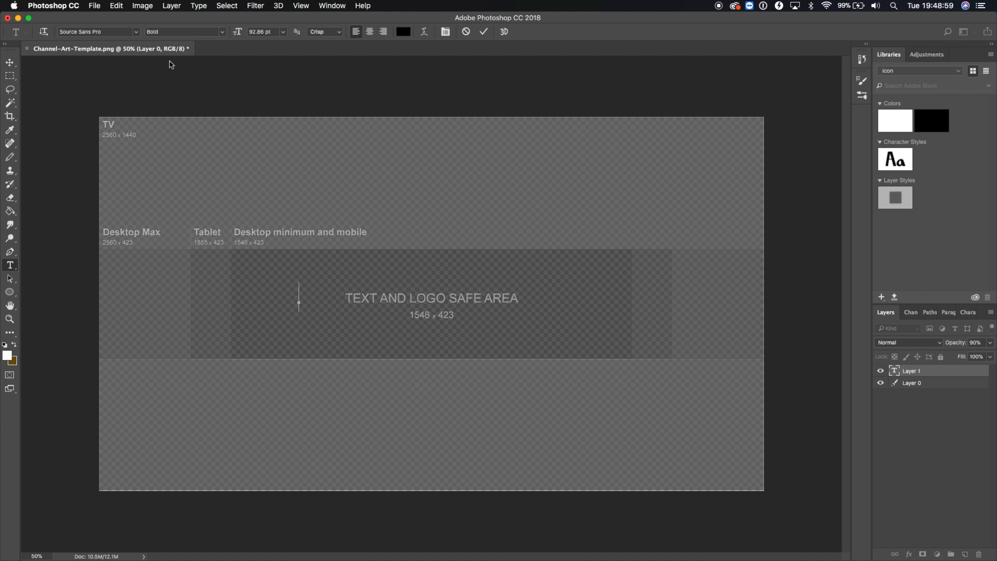
{"action": "left_click", "coordinate": [225, 31]}
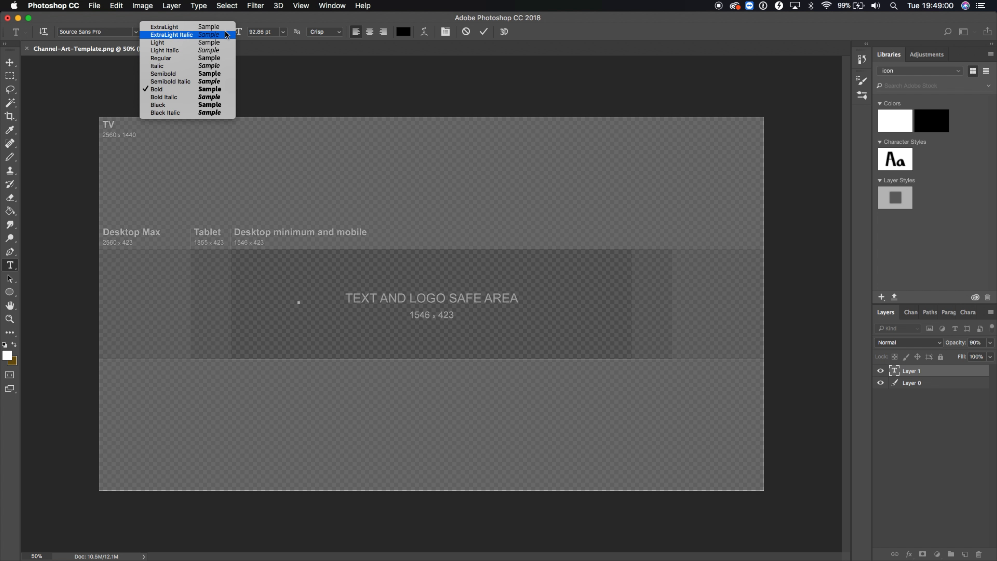
{"action": "left_click", "coordinate": [218, 105]}
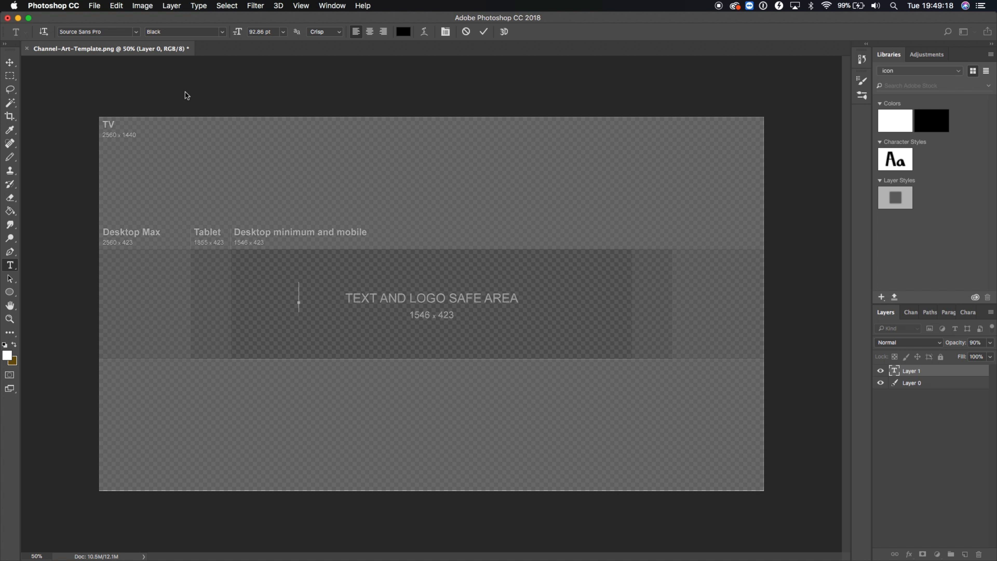
- Enter CHILD MEDIA as the text in the text and logo safe area
{"action": "type", "text": "CHILD"}
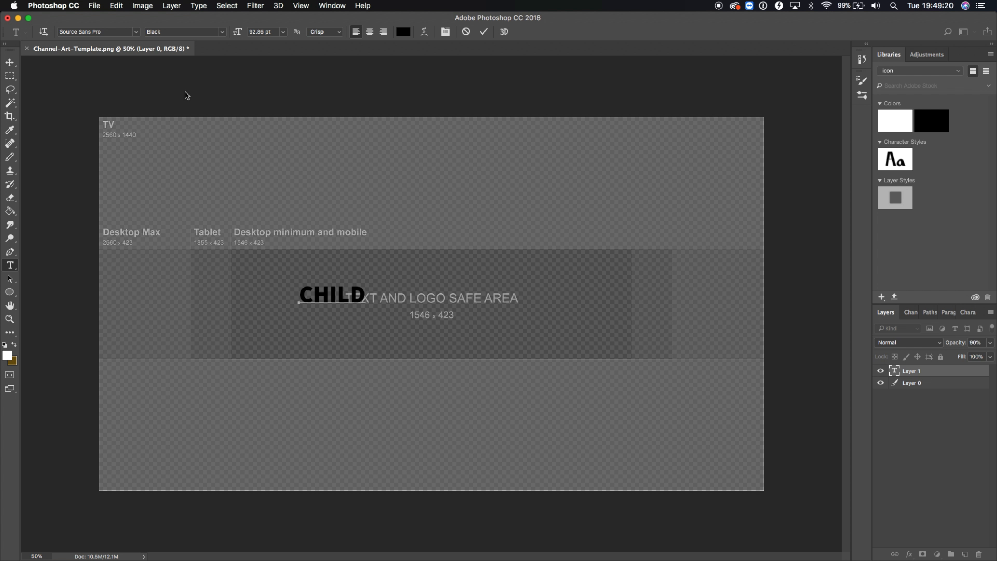
{"action": "type", "text": " MESI"}
{"action": "key", "text": "BackSpace"}
{"action": "key", "text": "BackSpace"}
{"action": "type", "text": "DIA"}
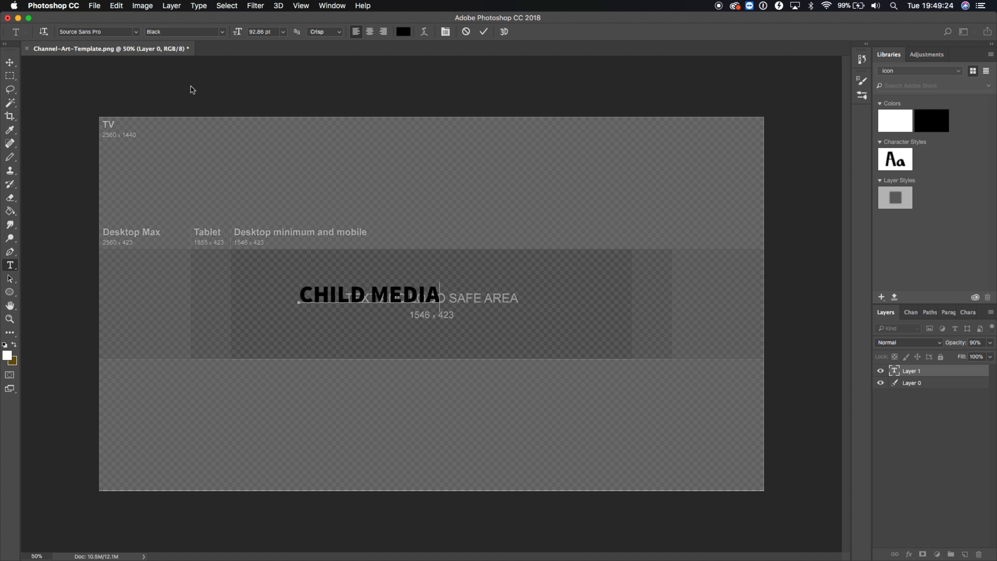
- Enlarge the CHILD MEDIA text to 251.86 pt and centre it in the text and logo safe area
{"action": "triple_click", "coordinate": [420, 293]}
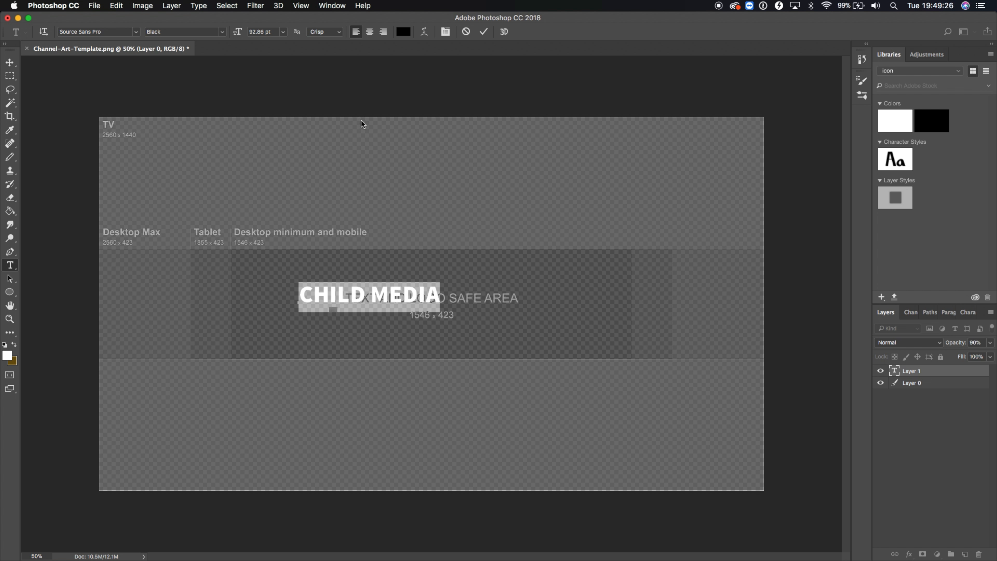
{"action": "left_click_drag", "start_coordinate": [238, 35], "coordinate": [252, 31]}
{"action": "left_click_drag", "start_coordinate": [476, 278], "coordinate": [418, 293]}
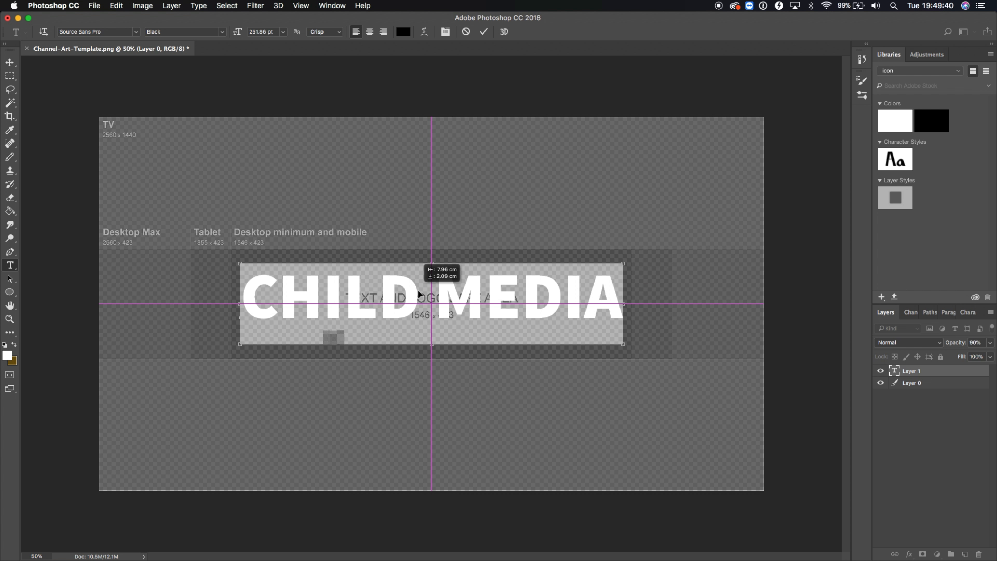
{"action": "left_click", "coordinate": [632, 214]}
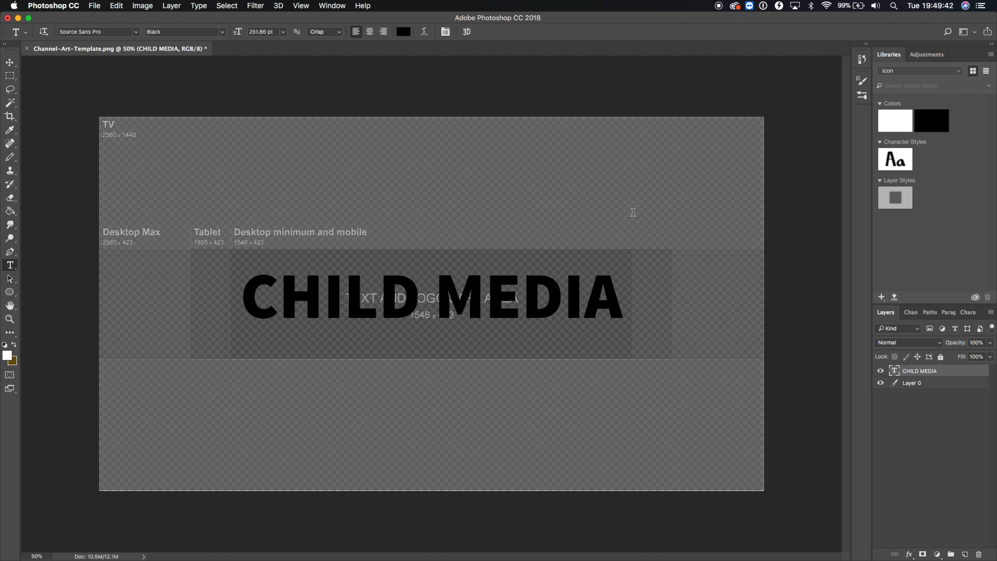
- Add a new empty layer at the bottom of the layer stack and move the template layer above the CHILD MEDIA text
{"action": "left_click", "coordinate": [965, 554]}
{"action": "left_click_drag", "start_coordinate": [913, 386], "coordinate": [917, 426]}
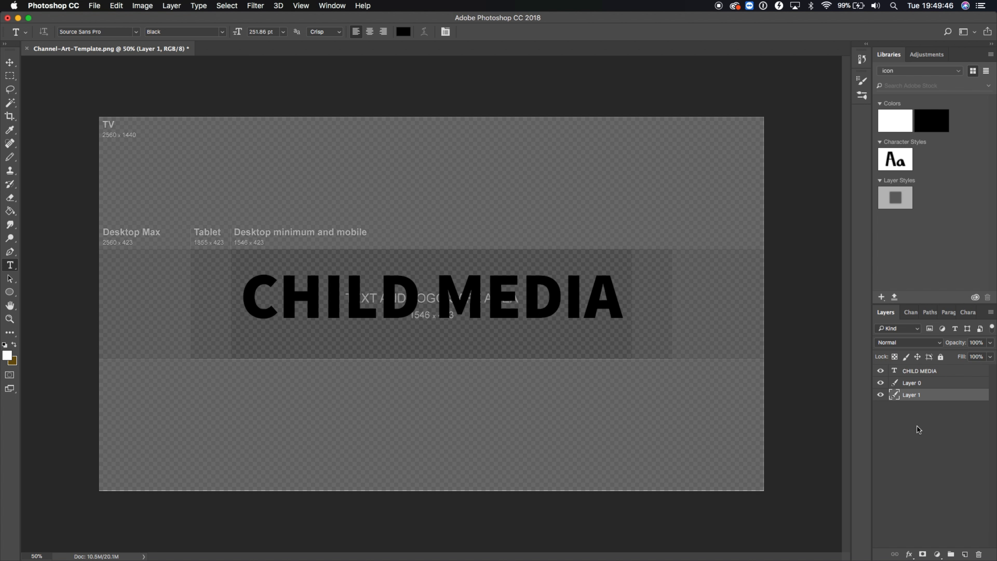
{"action": "left_click_drag", "start_coordinate": [941, 382], "coordinate": [937, 369]}
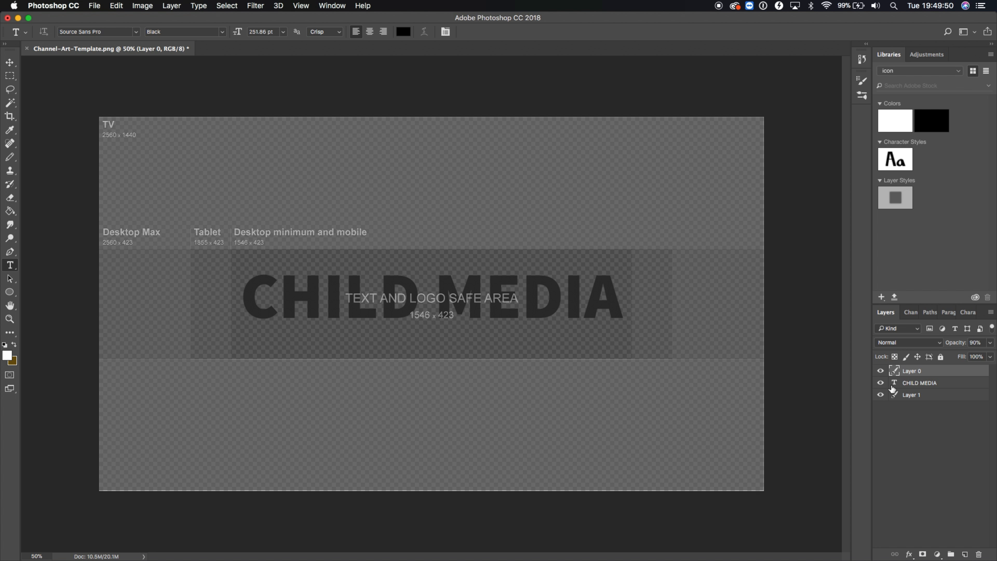
- Hide the template layer and fill the new bottom layer with white using the Paint Bucket
{"action": "left_click", "coordinate": [881, 371]}
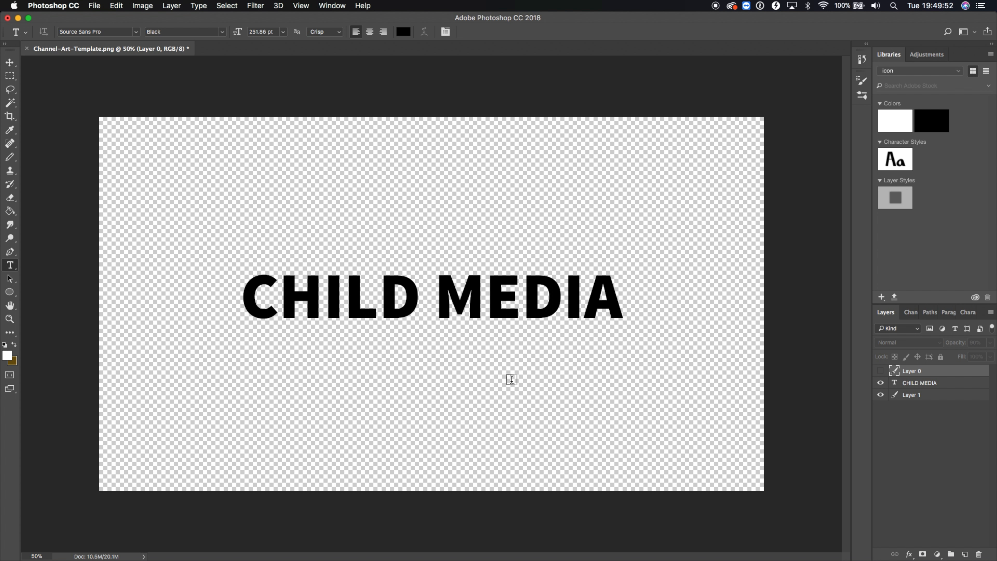
{"action": "key", "text": "g"}
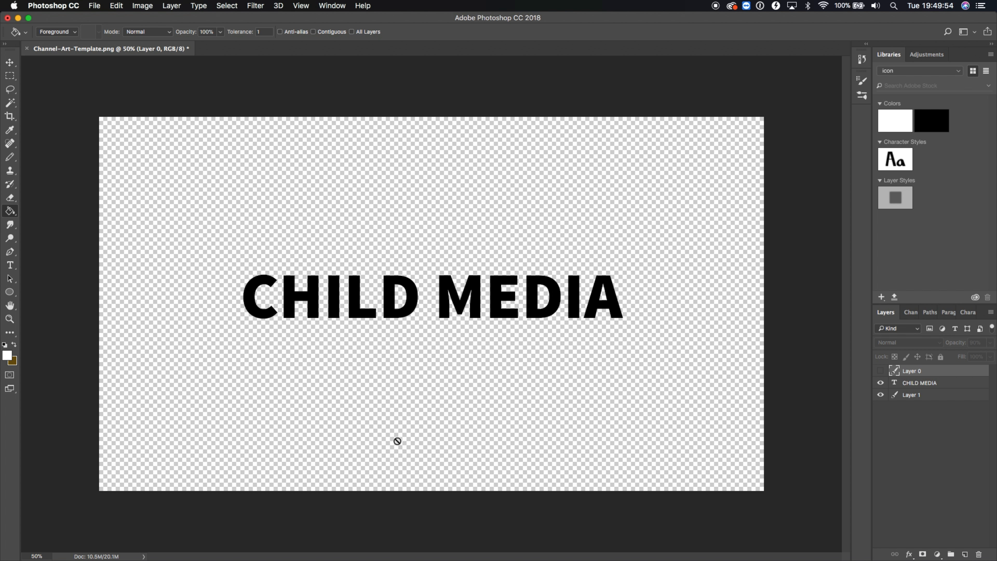
{"action": "left_click", "coordinate": [406, 423]}
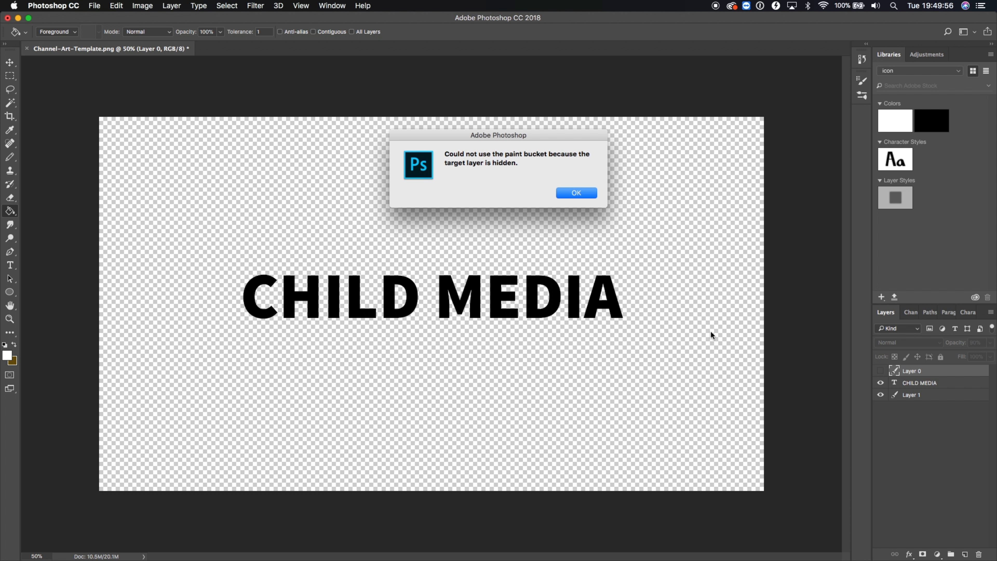
{"action": "left_click", "coordinate": [585, 196]}
{"action": "left_click", "coordinate": [930, 396]}
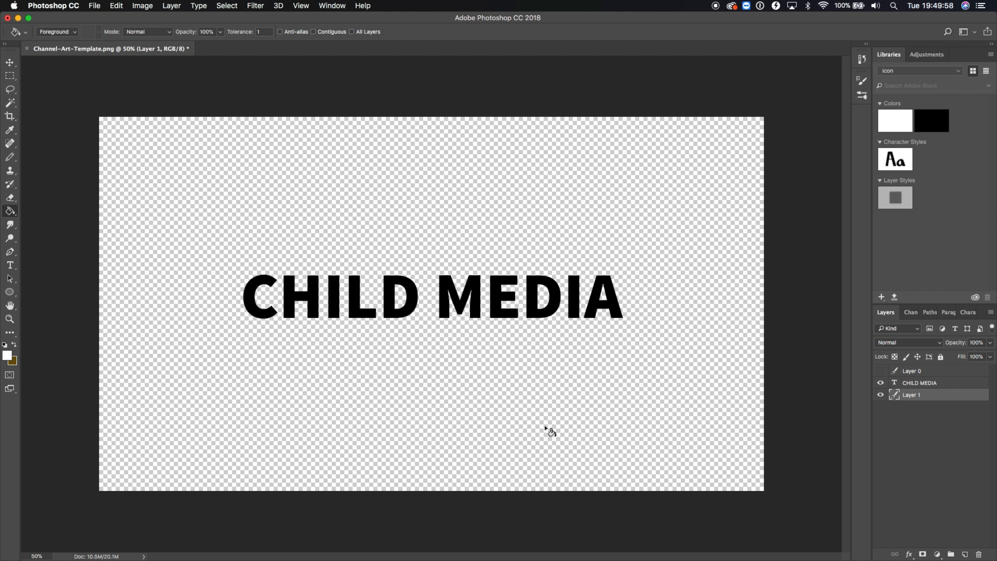
{"action": "left_click", "coordinate": [550, 430]}
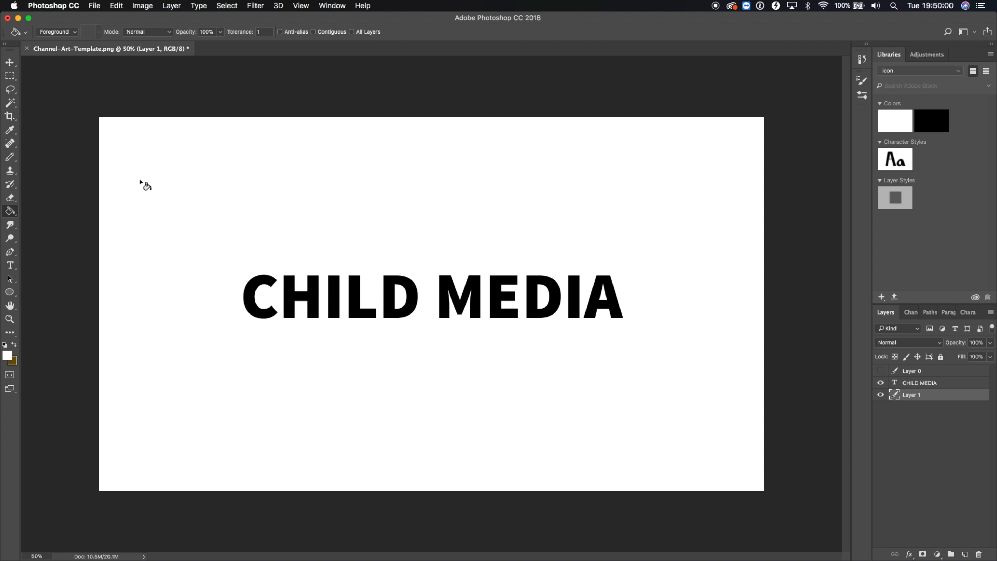
- Set the foreground color to hex fdfdfd and fill the bottom layer with it
{"action": "left_click", "coordinate": [7, 355]}
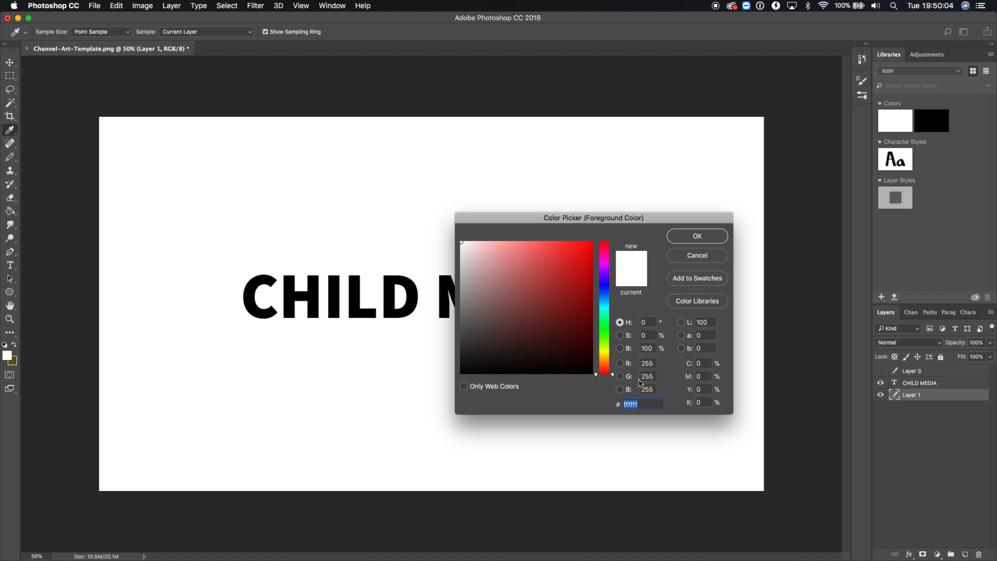
{"action": "type", "text": "fdffd"}
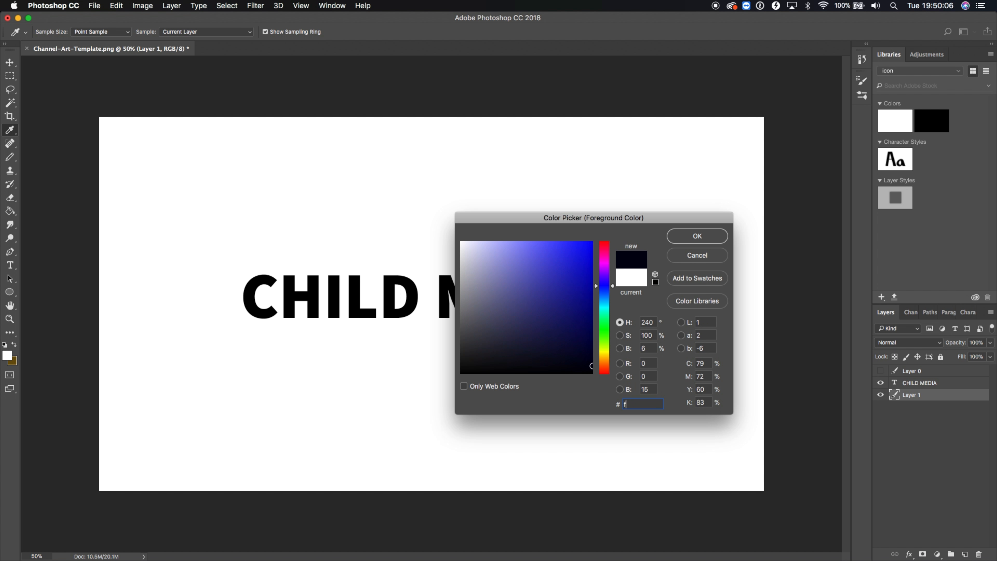
{"action": "key", "text": "BackSpace"}
{"action": "key", "text": "BackSpace"}
{"action": "type", "text": "dfd"}
{"action": "key", "text": "Return"}
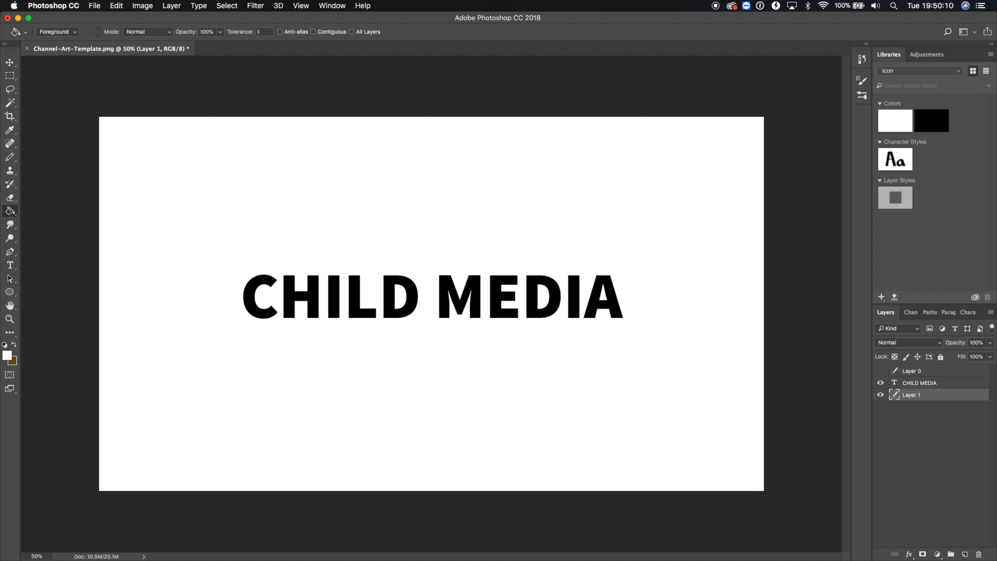
{"action": "left_click", "coordinate": [622, 375]}
- Show the template layer again and lower its opacity to 43%
{"action": "left_click", "coordinate": [880, 371]}
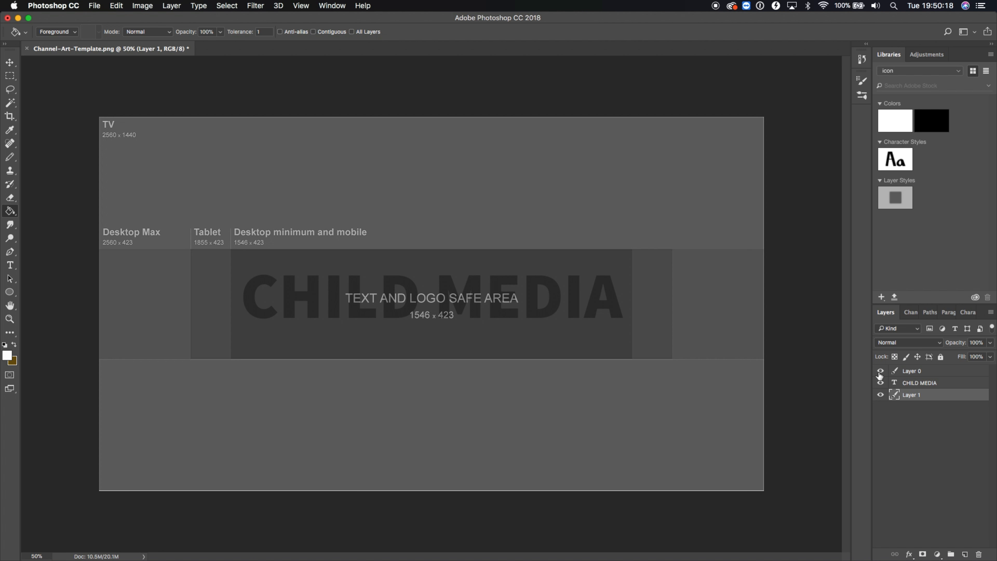
{"action": "left_click", "coordinate": [935, 375]}
{"action": "left_click_drag", "start_coordinate": [955, 344], "coordinate": [942, 348]}
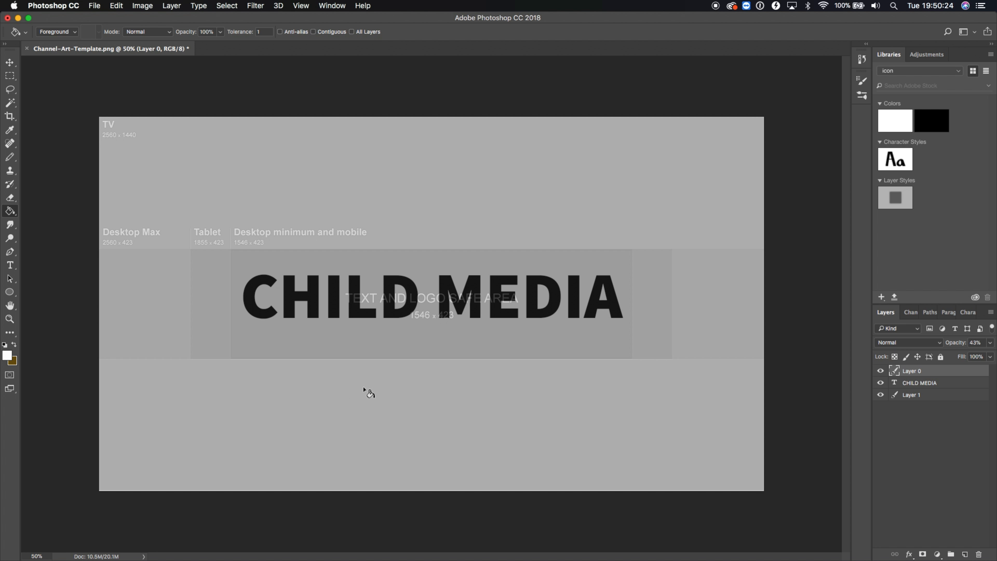
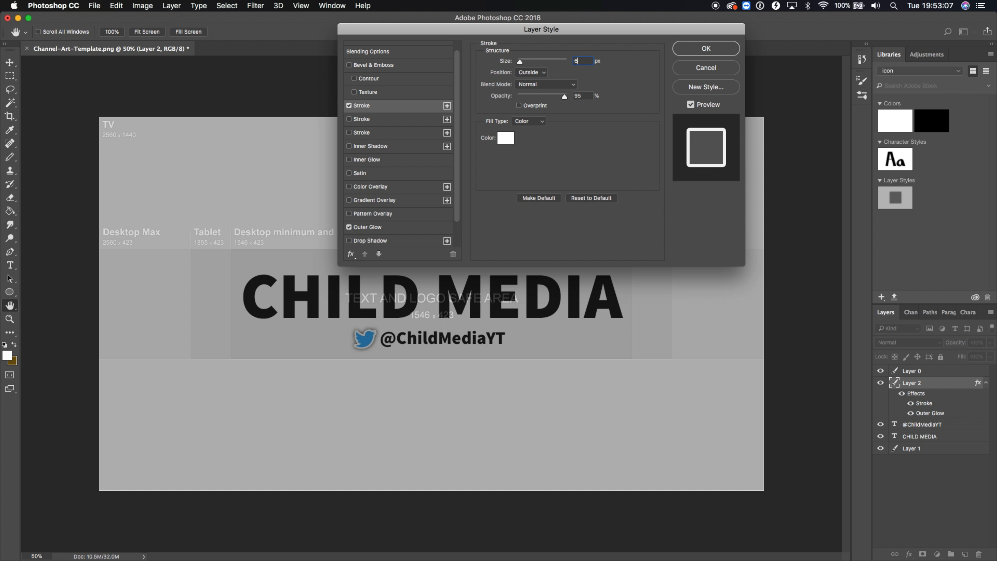
- Apply the layer style with a 6 px stroke to the Twitter logo and hide the template layer
{"action": "key", "text": "Return"}
{"action": "key", "text": "t"}
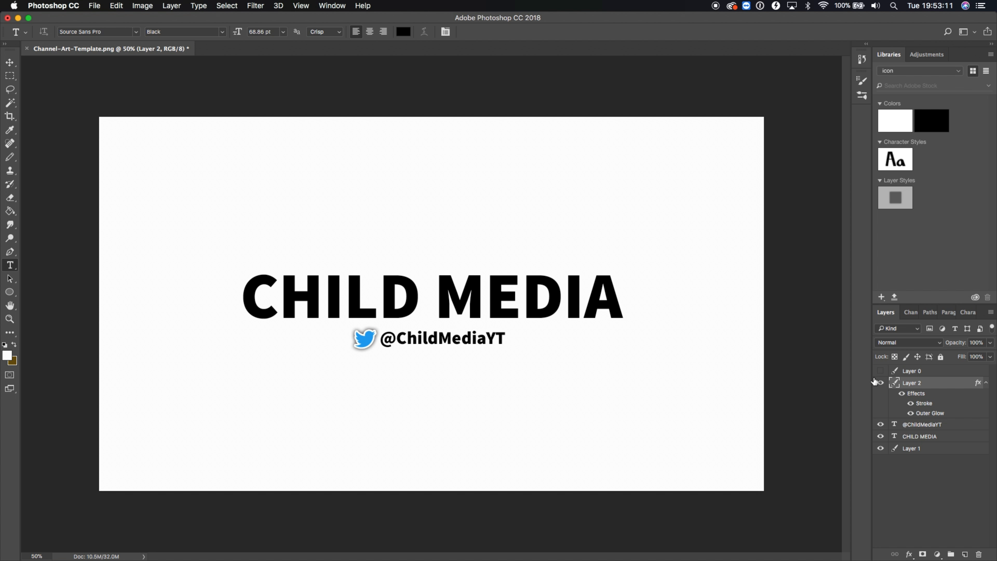
{"action": "left_click", "coordinate": [927, 426]}
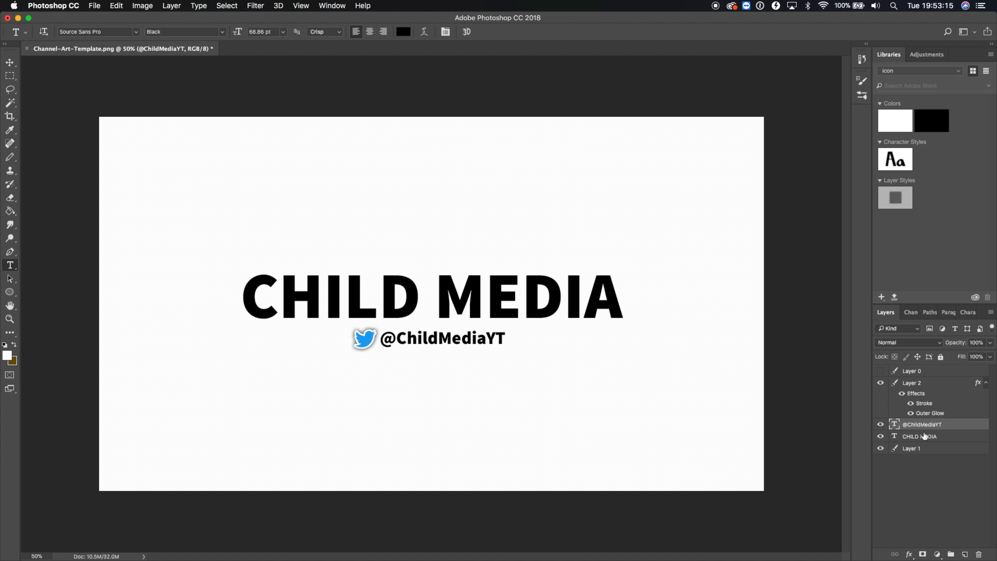
{"action": "key", "text": "super+t"}
{"action": "left_click_drag", "start_coordinate": [467, 343], "coordinate": [469, 341]}
{"action": "key", "text": "Return"}
{"action": "key", "text": "t"}
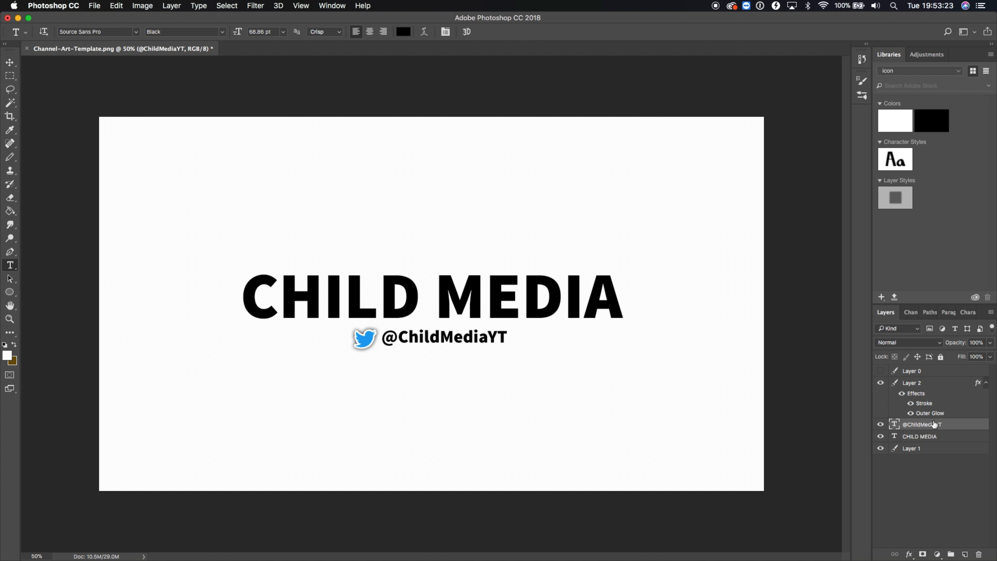
{"action": "left_click", "coordinate": [934, 383], "text": "shift"}
{"action": "right_click", "coordinate": [934, 383]}
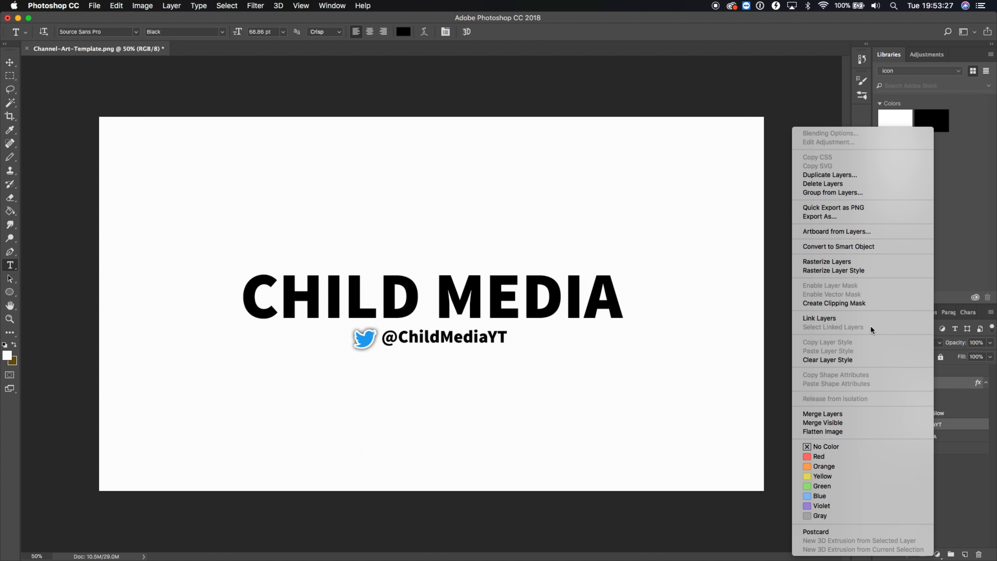
{"action": "left_click", "coordinate": [825, 318]}
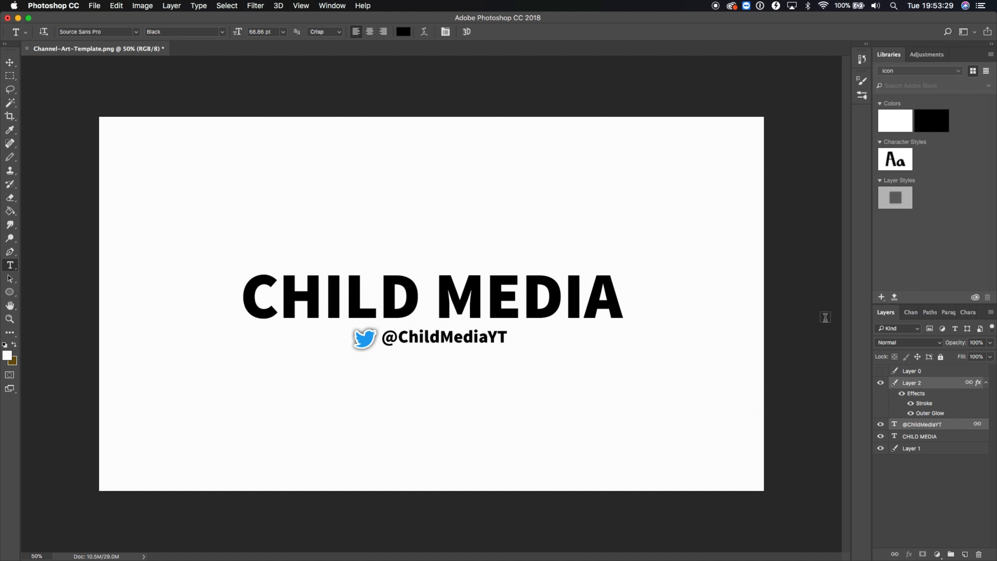
{"action": "key", "text": "super+t"}
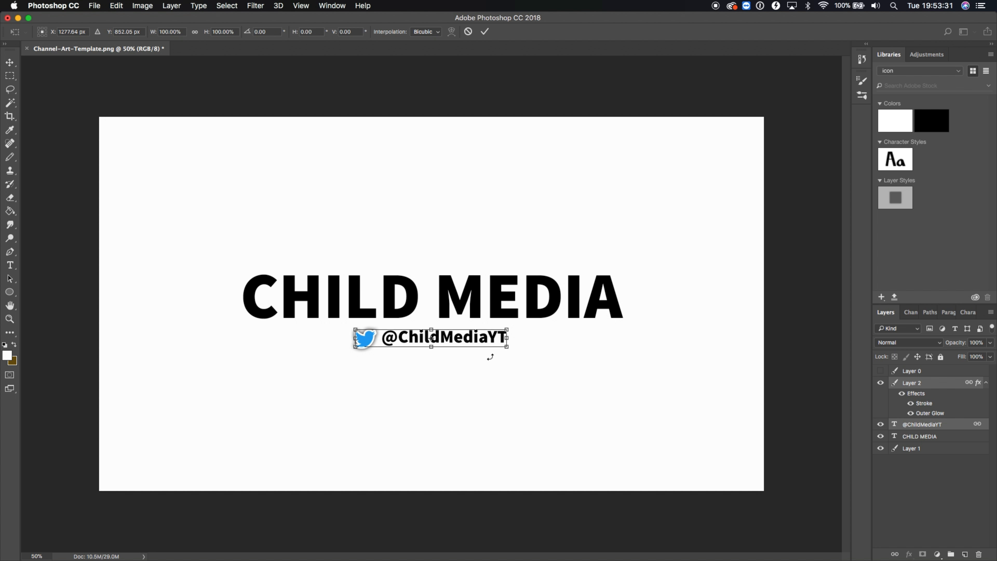
{"action": "left_click_drag", "start_coordinate": [472, 340], "coordinate": [473, 338]}
{"action": "key", "text": "Return"}
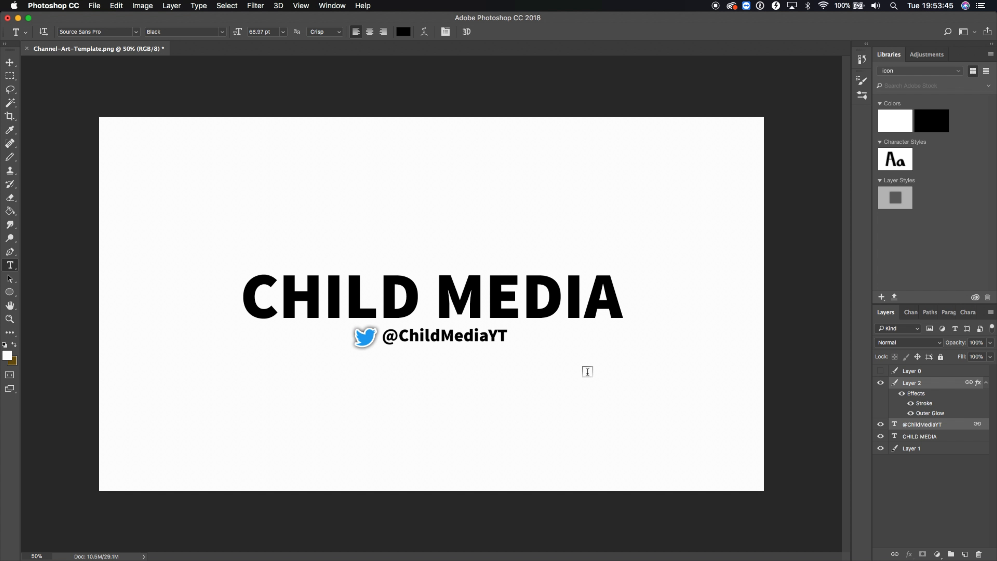
- Switch to Chrome and search Google Images for "paper texture"
{"action": "key", "text": "super+space"}
{"action": "type", "text": "chrome"}
{"action": "key", "text": "Return"}
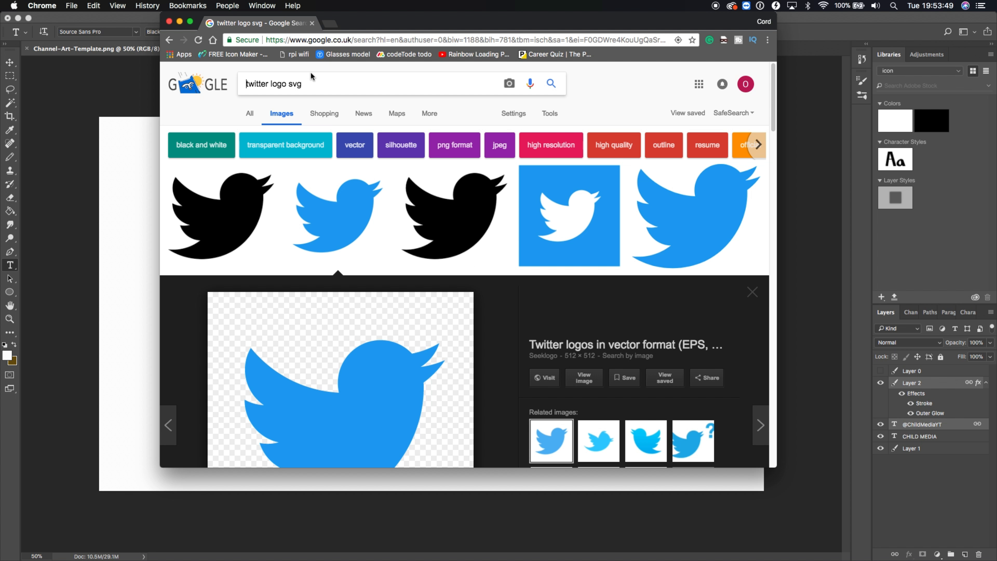
{"action": "left_click_drag", "start_coordinate": [319, 88], "coordinate": [249, 85]}
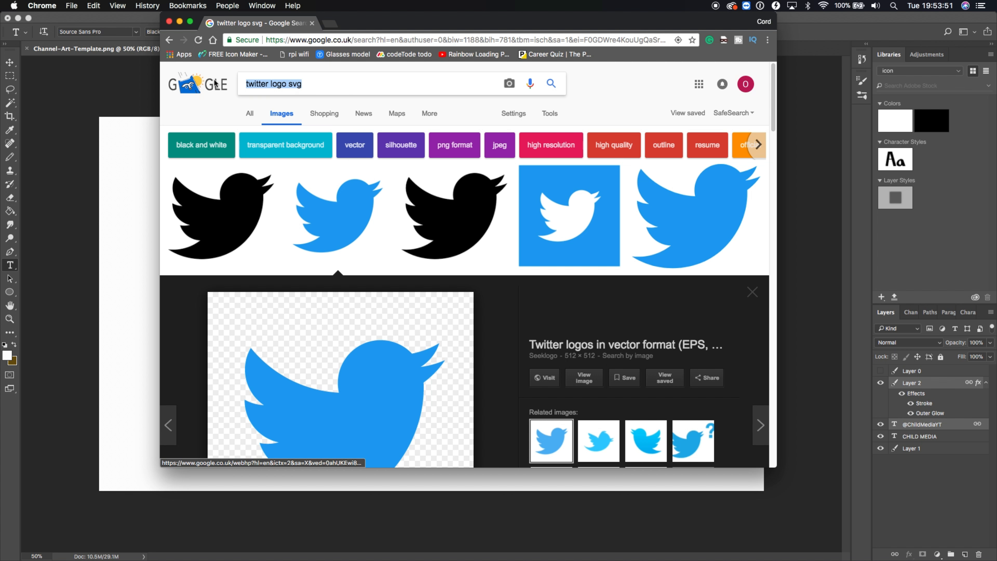
{"action": "type", "text": "paper tect"}
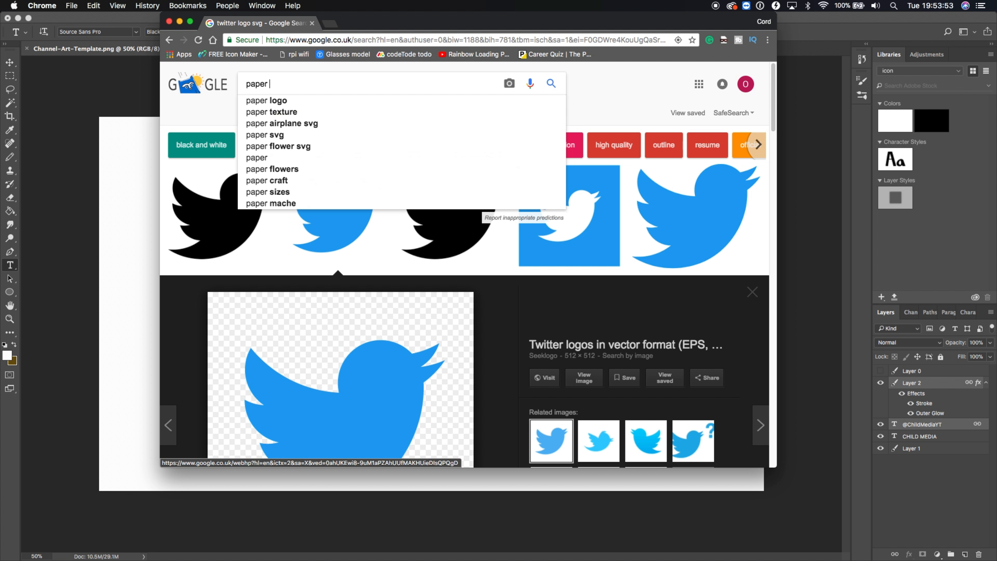
{"action": "key", "text": "BackSpace"}
{"action": "key", "text": "BackSpace"}
{"action": "type", "text": "x"}
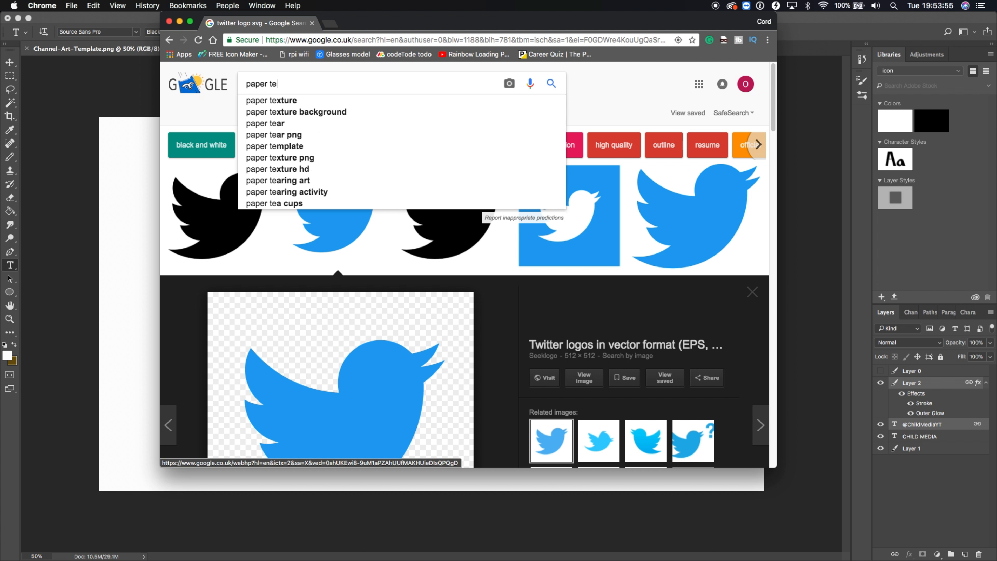
{"action": "key", "text": "Down"}
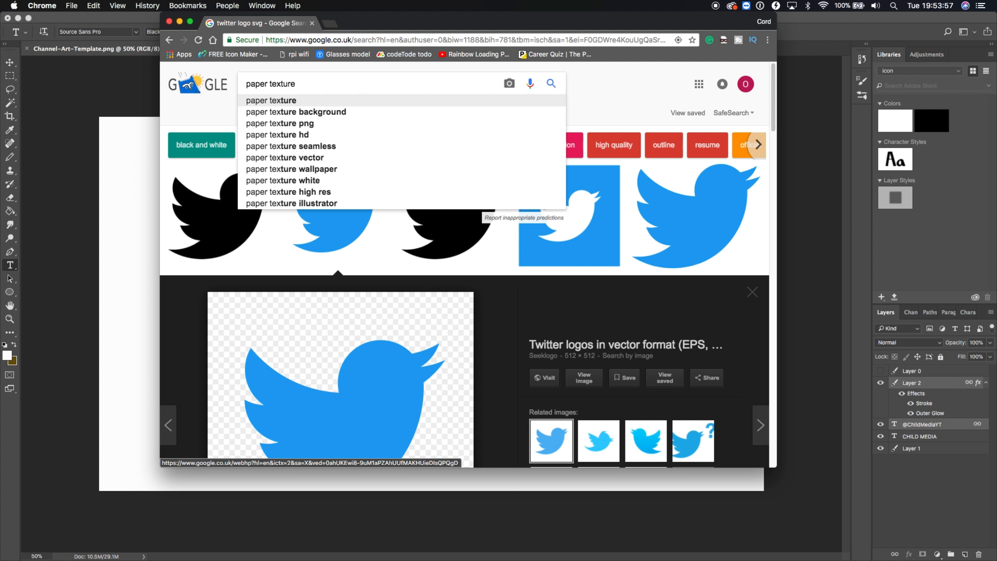
{"action": "key", "text": "Return"}
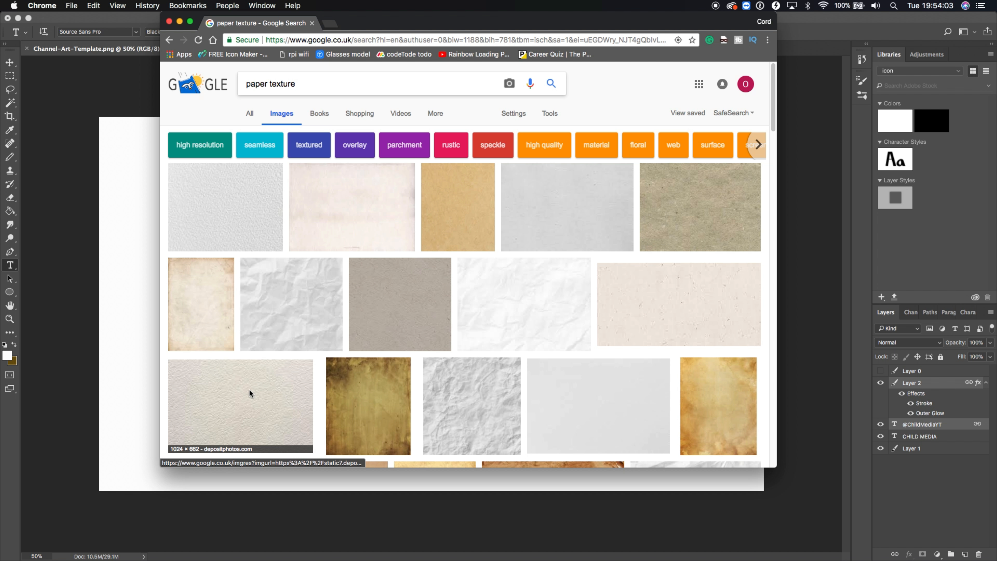
- Bring the beige paper texture image from Chrome into the Photoshop document, centre it and scale it to cover the whole canvas
{"action": "left_click_drag", "start_coordinate": [252, 389], "coordinate": [167, 326]}
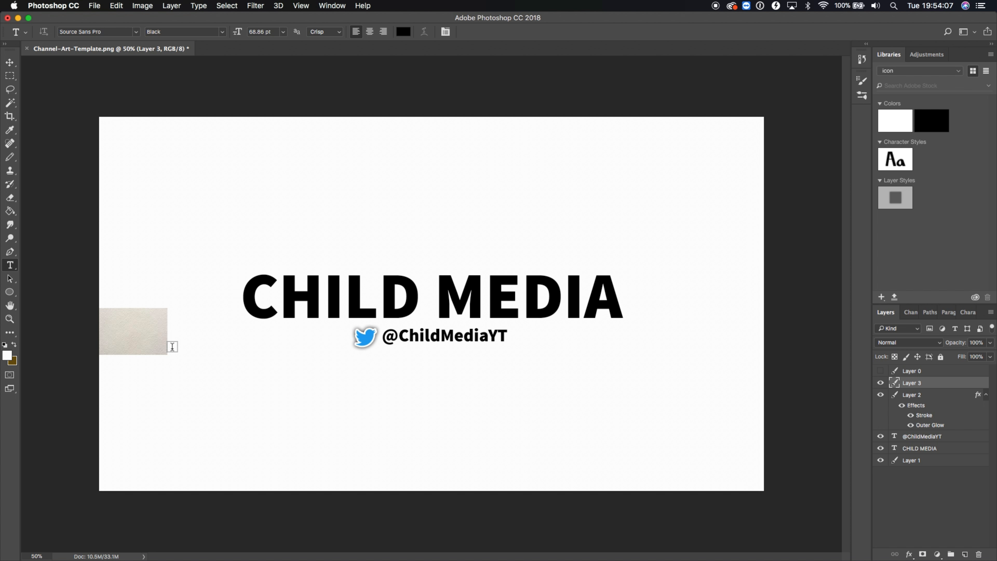
{"action": "key", "text": "super+t"}
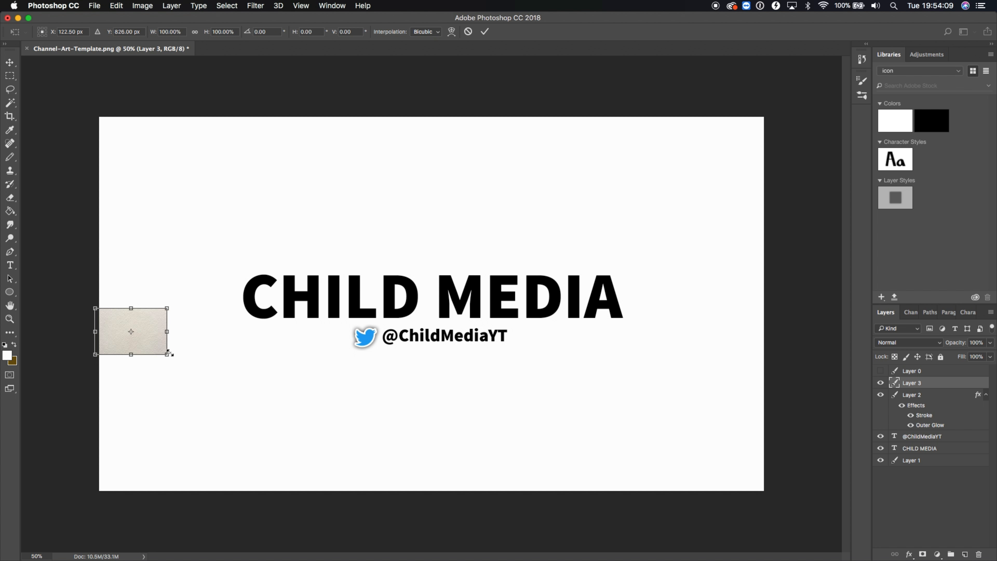
{"action": "left_click_drag", "start_coordinate": [157, 346], "coordinate": [763, 474]}
{"action": "key", "text": "super+z"}
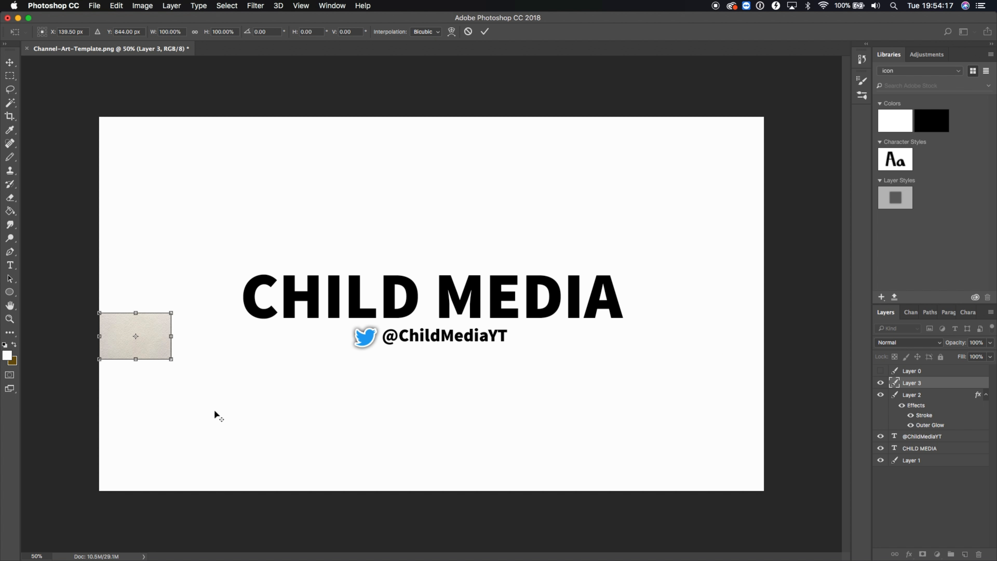
{"action": "left_click_drag", "start_coordinate": [181, 361], "coordinate": [408, 390]}
{"action": "left_click_drag", "start_coordinate": [288, 343], "coordinate": [585, 325]}
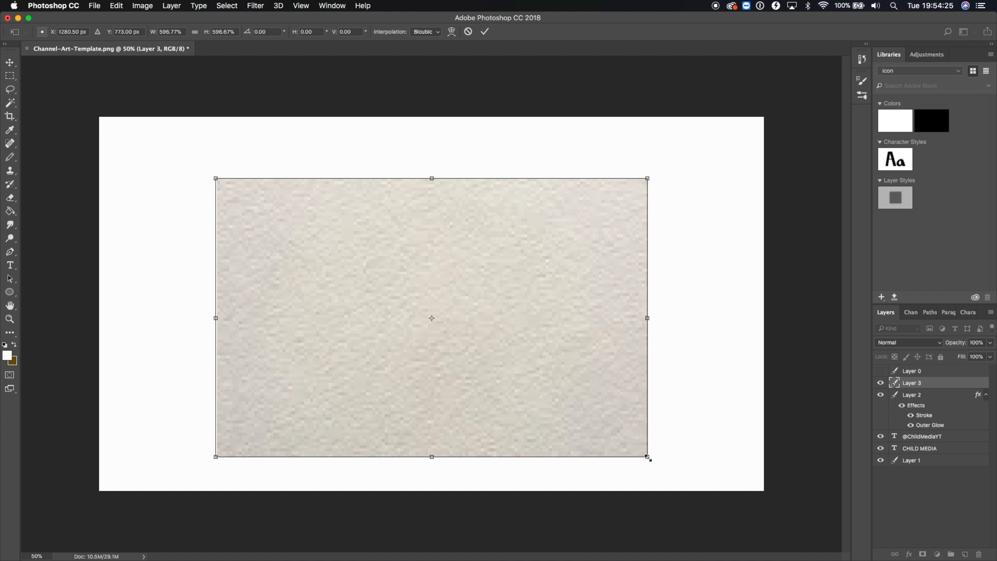
{"action": "left_click_drag", "start_coordinate": [648, 458], "coordinate": [772, 531]}
{"action": "key", "text": "Return"}
{"action": "key", "text": "t"}
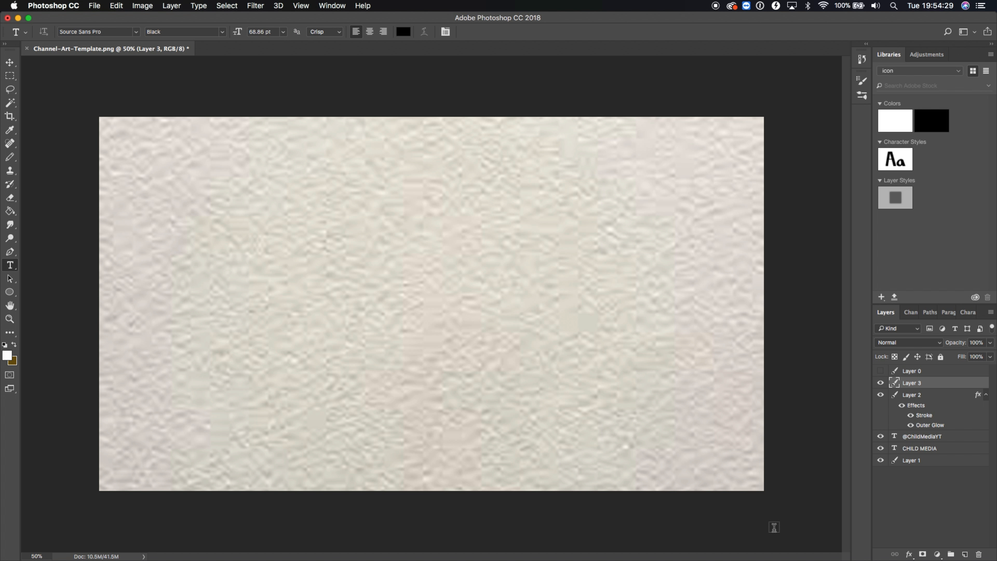
- Move the paper texture layer beneath the CHILD MEDIA text layer and lower its opacity to 26%
{"action": "mouse_move", "coordinate": [955, 342]}
{"action": "left_mouse_down"}
{"action": "mouse_move", "coordinate": [931, 352]}
{"action": "mouse_move", "coordinate": [954, 348]}
{"action": "left_mouse_up"}
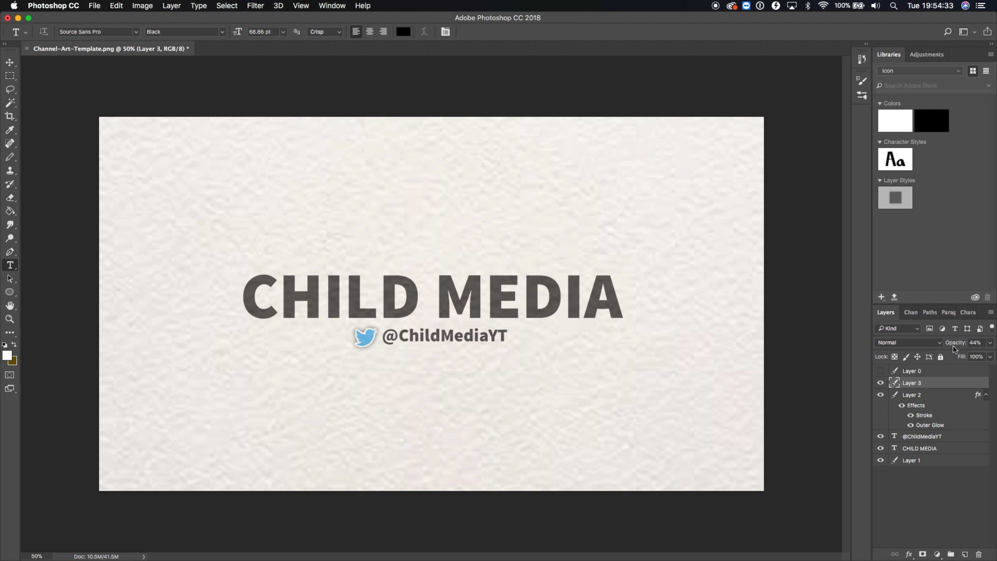
{"action": "left_click_drag", "start_coordinate": [933, 384], "coordinate": [933, 452]}
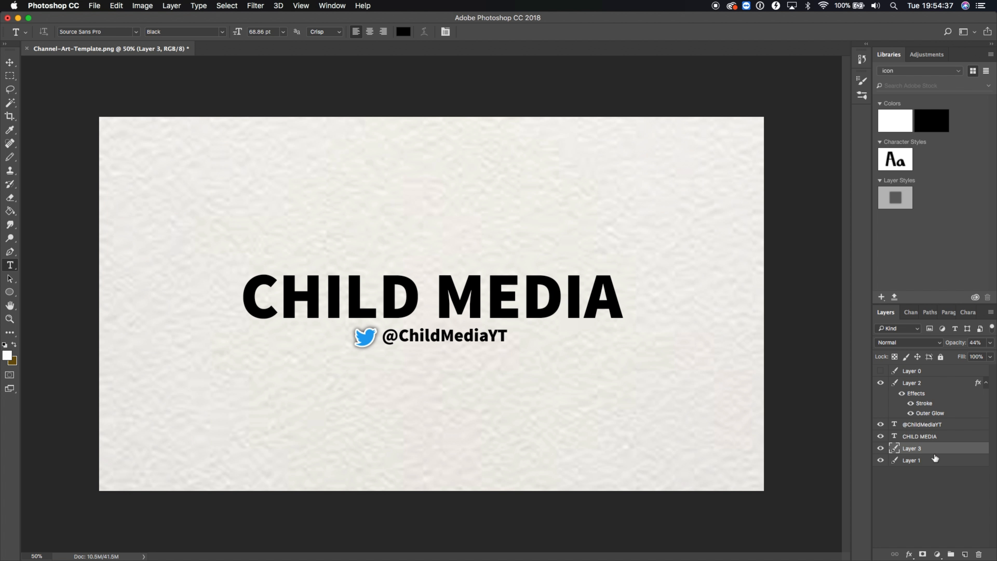
{"action": "left_click_drag", "start_coordinate": [956, 347], "coordinate": [948, 345]}
- Switch to Chrome and search Google Images for "newspaper background"
{"action": "key", "text": "alt+space"}
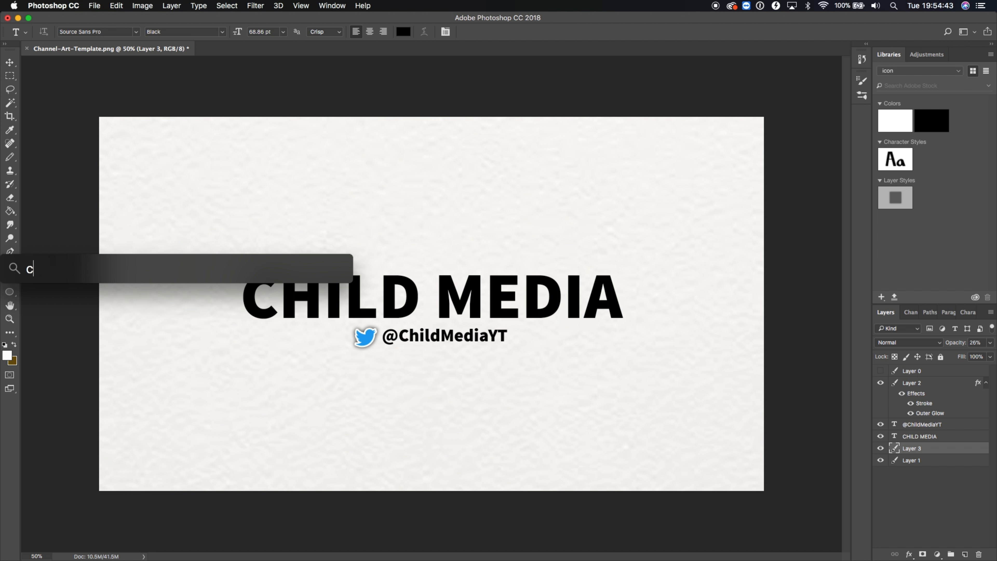
{"action": "type", "text": "chr"}
{"action": "key", "text": "Return"}
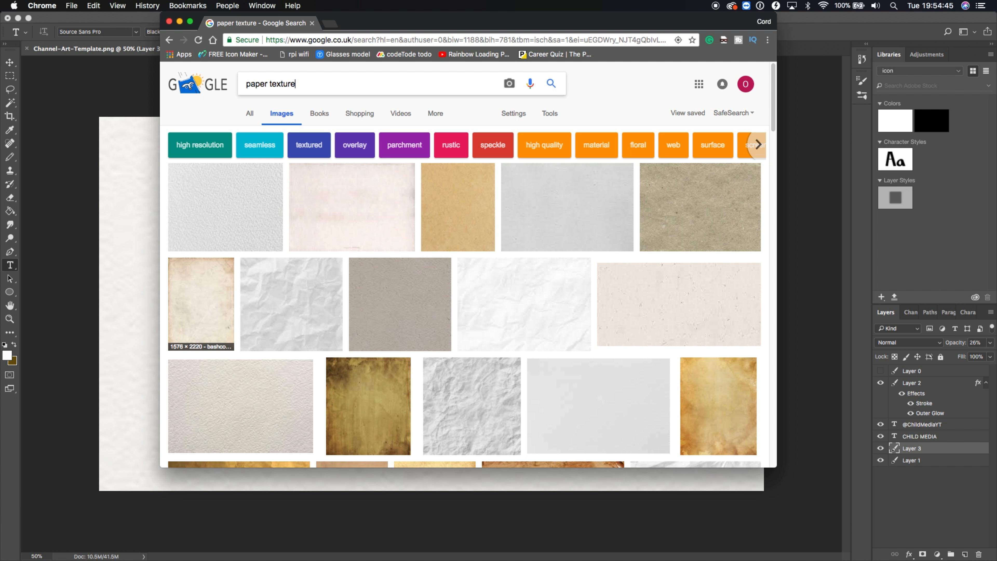
{"action": "key", "text": "super+a"}
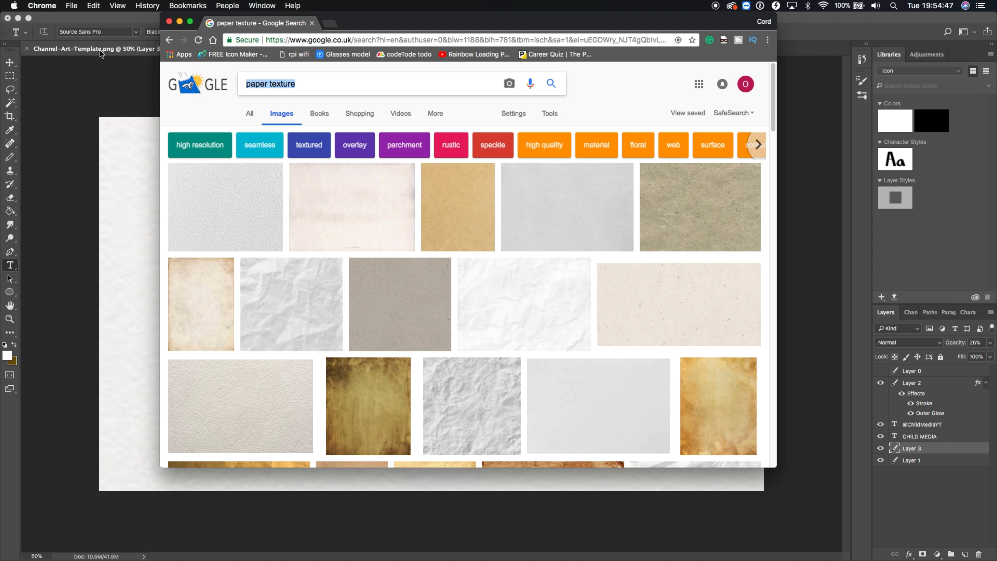
{"action": "type", "text": "news"}
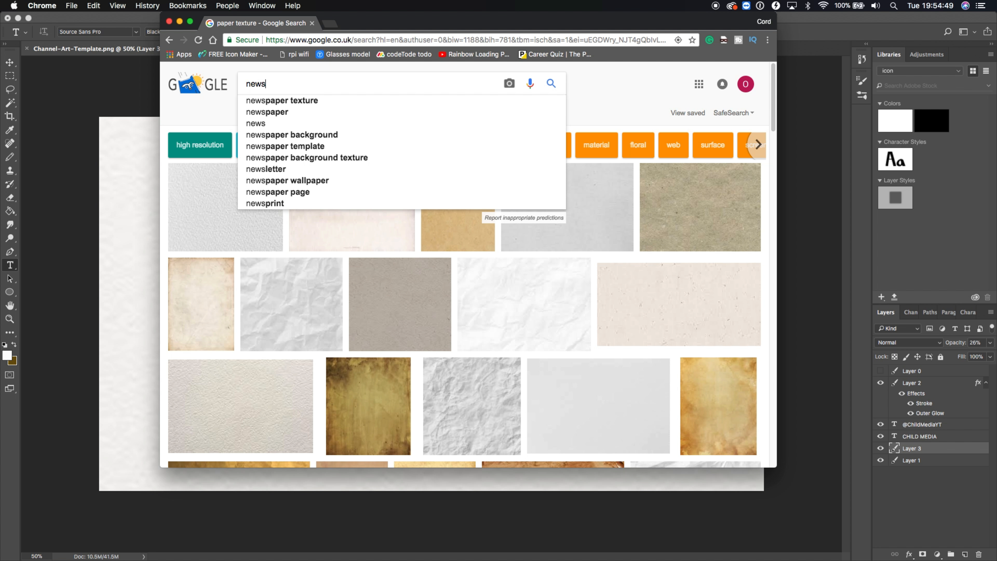
{"action": "key", "text": "Down"}
{"action": "key", "text": "Down"}
{"action": "key", "text": "Down"}
{"action": "key", "text": "Down"}
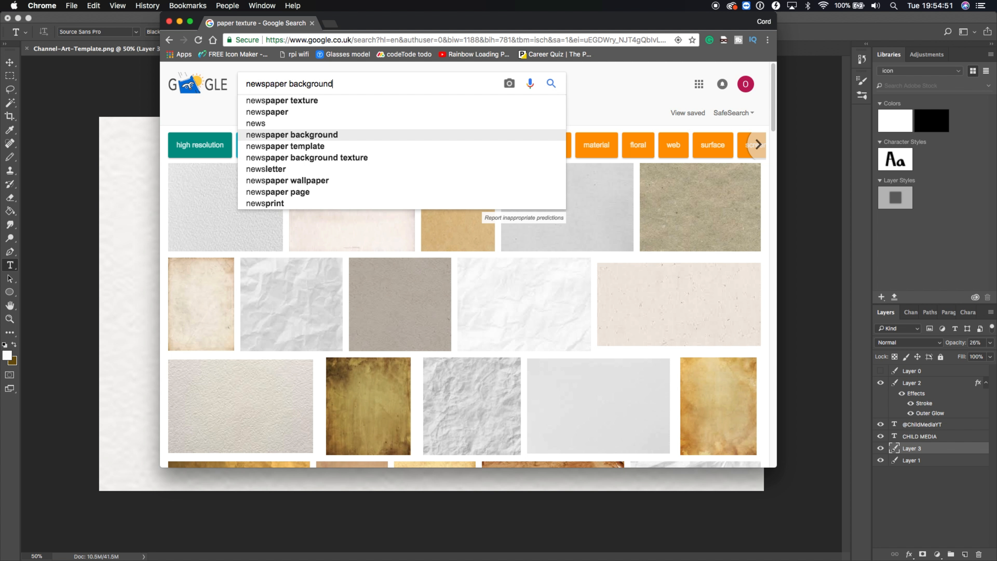
{"action": "key", "text": "Return"}
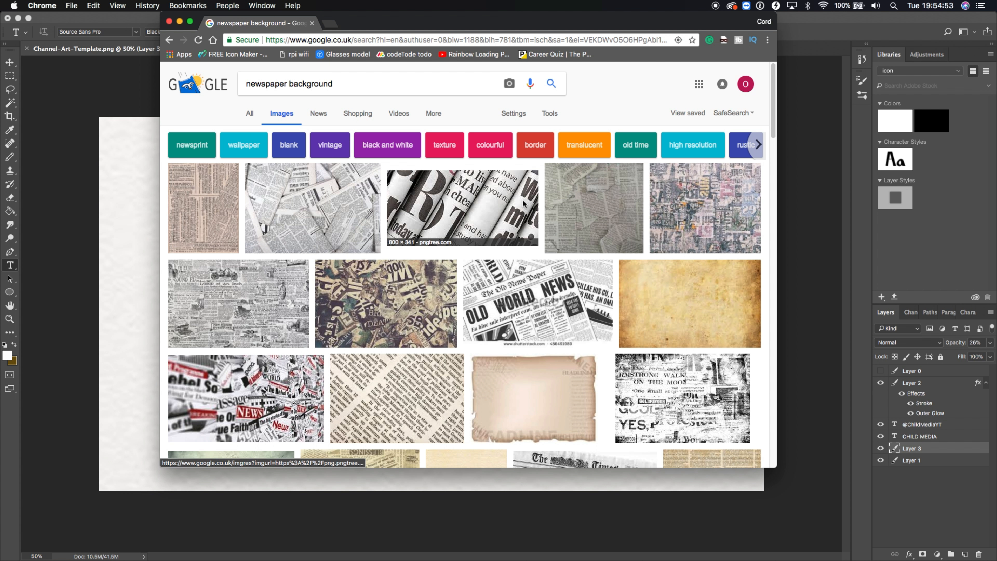
- Bring the old vintage newspapers image into the Photoshop document, centre it and scale it to cover the whole canvas
{"action": "left_click", "coordinate": [249, 205]}
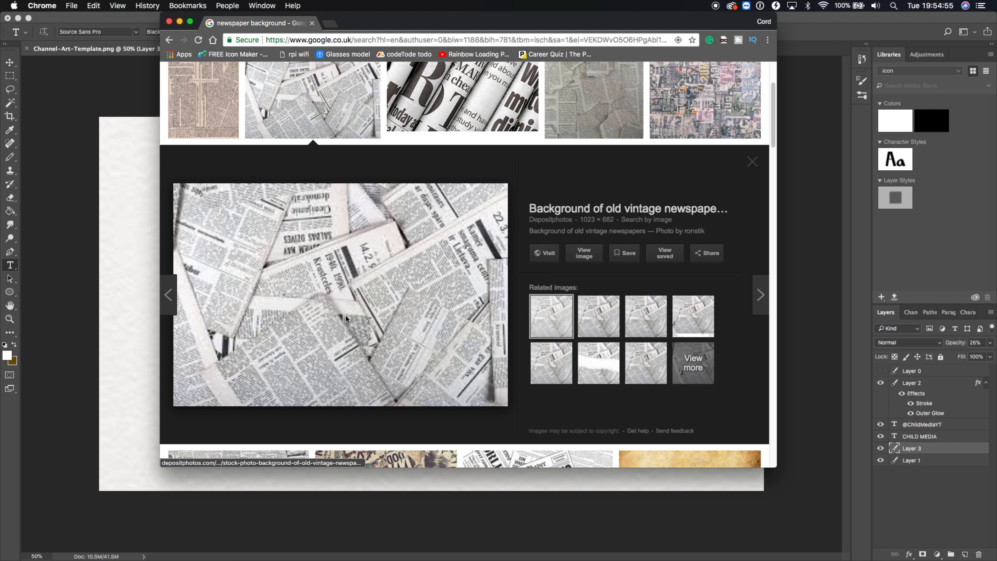
{"action": "left_click_drag", "start_coordinate": [345, 315], "coordinate": [114, 314]}
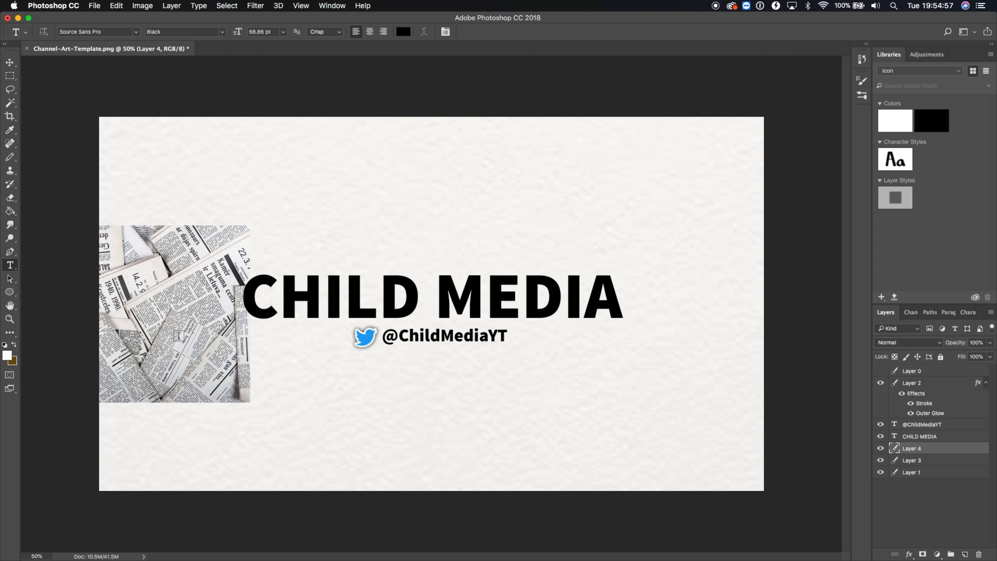
{"action": "left_click_drag", "start_coordinate": [175, 337], "coordinate": [486, 342]}
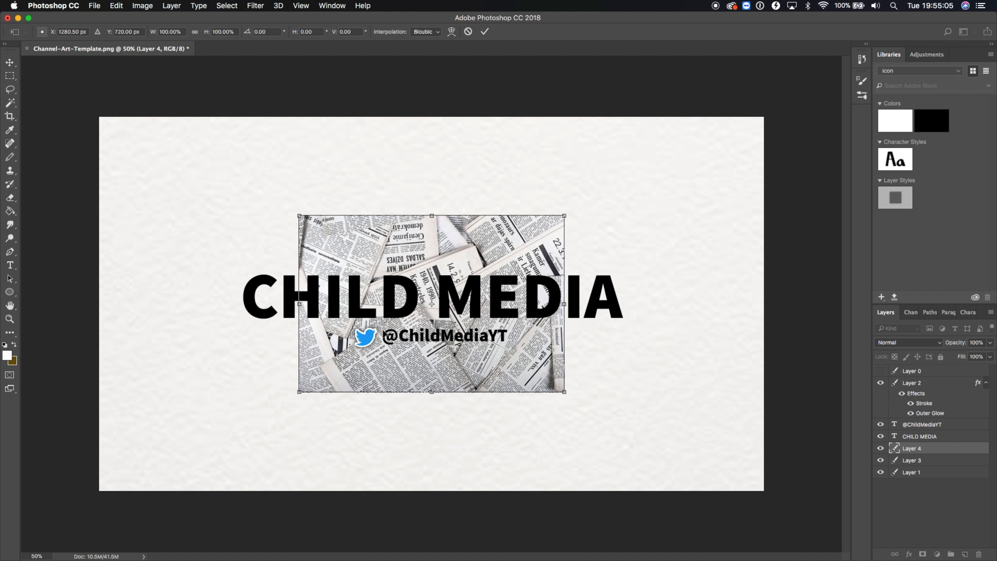
{"action": "left_click_drag", "start_coordinate": [568, 393], "coordinate": [801, 549]}
{"action": "key", "text": "Return"}
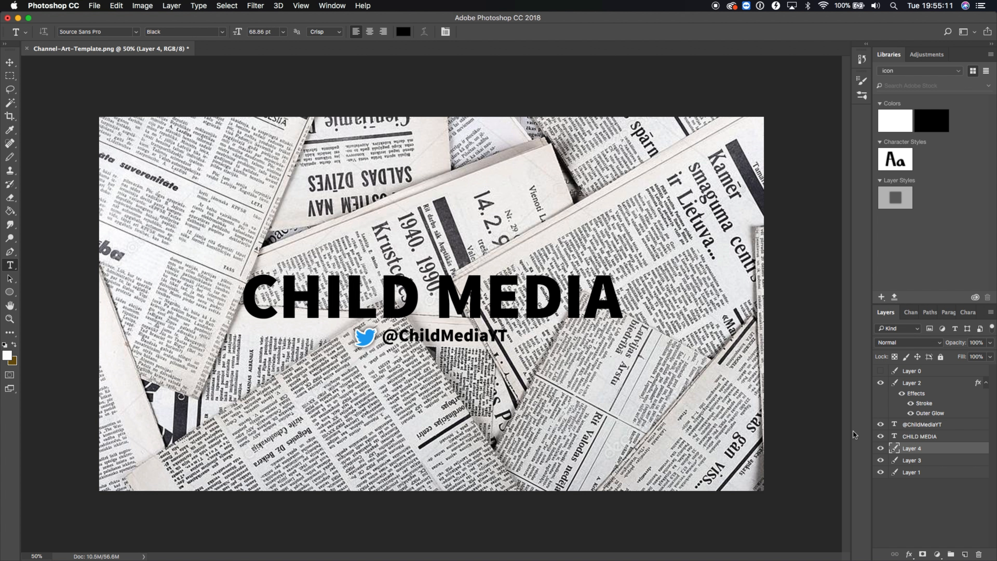
- Move the newspaper layer beneath the paper texture layer and lower its opacity to 6%
{"action": "left_click_drag", "start_coordinate": [949, 343], "coordinate": [967, 345]}
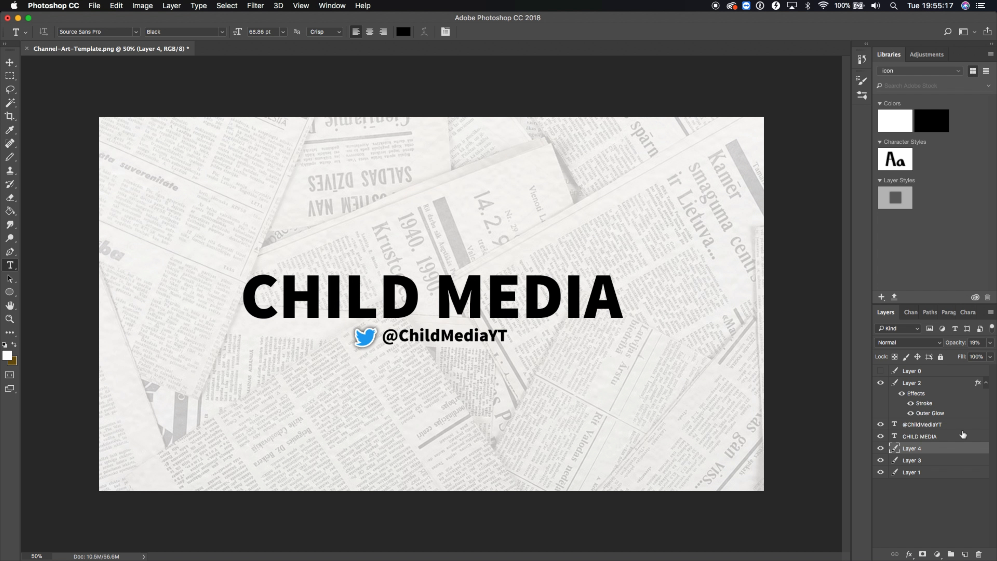
{"action": "left_click_drag", "start_coordinate": [925, 449], "coordinate": [927, 461]}
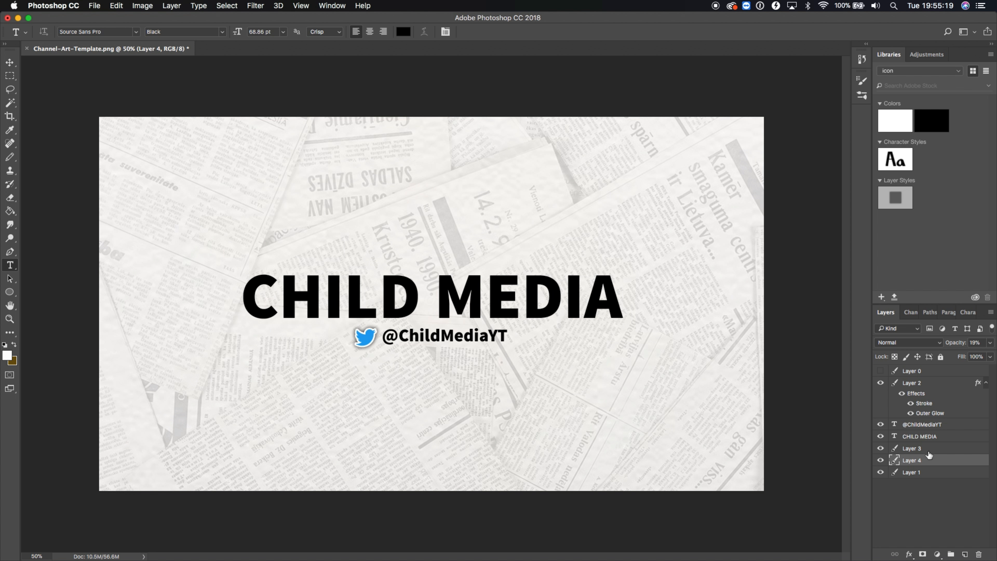
{"action": "left_click_drag", "start_coordinate": [962, 345], "coordinate": [957, 345]}
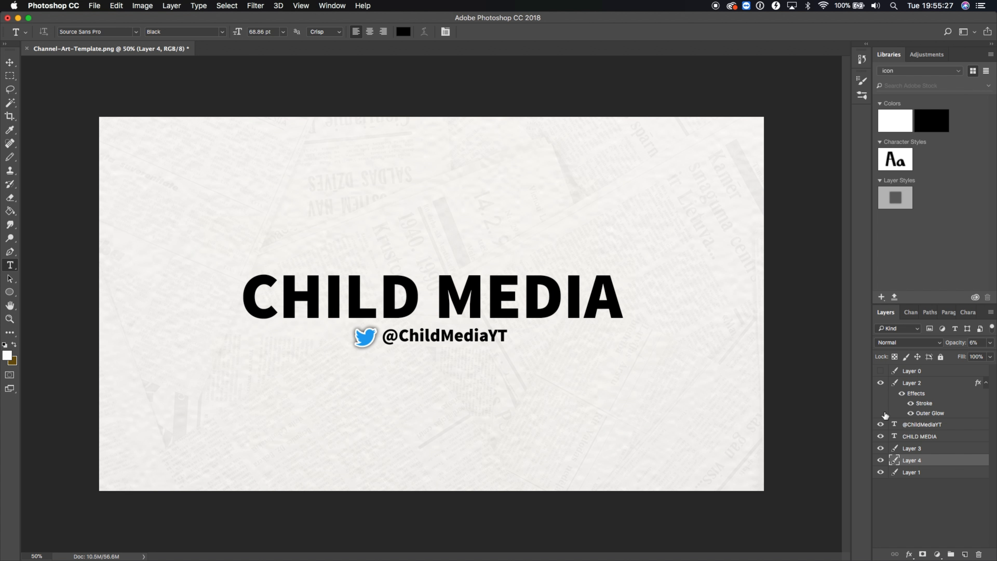
- Add the Light Italic tagline “A Child who likes to give you tips in Media” near the bottom of the artwork and centre it horizontally
{"action": "left_click", "coordinate": [319, 451]}
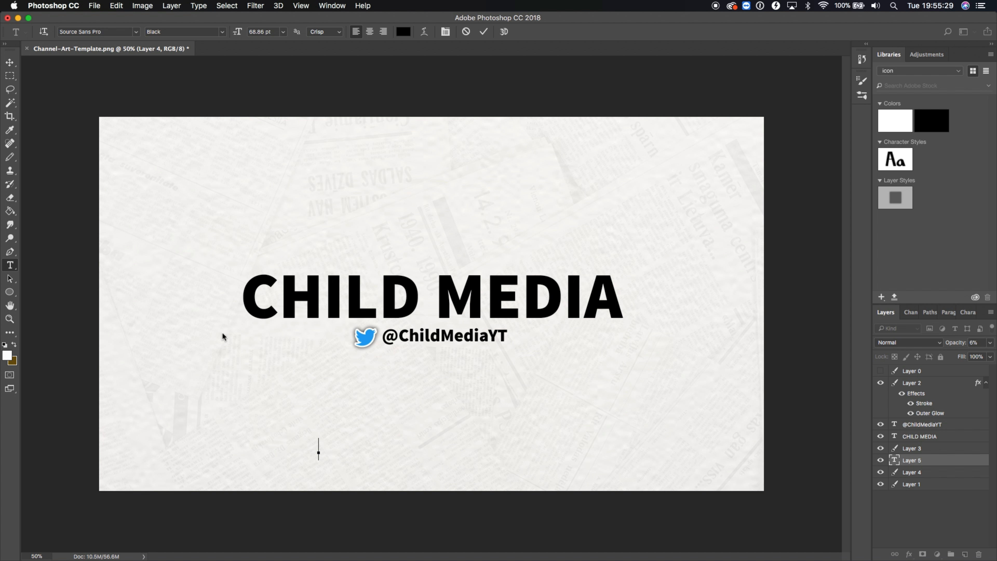
{"action": "left_click", "coordinate": [222, 31]}
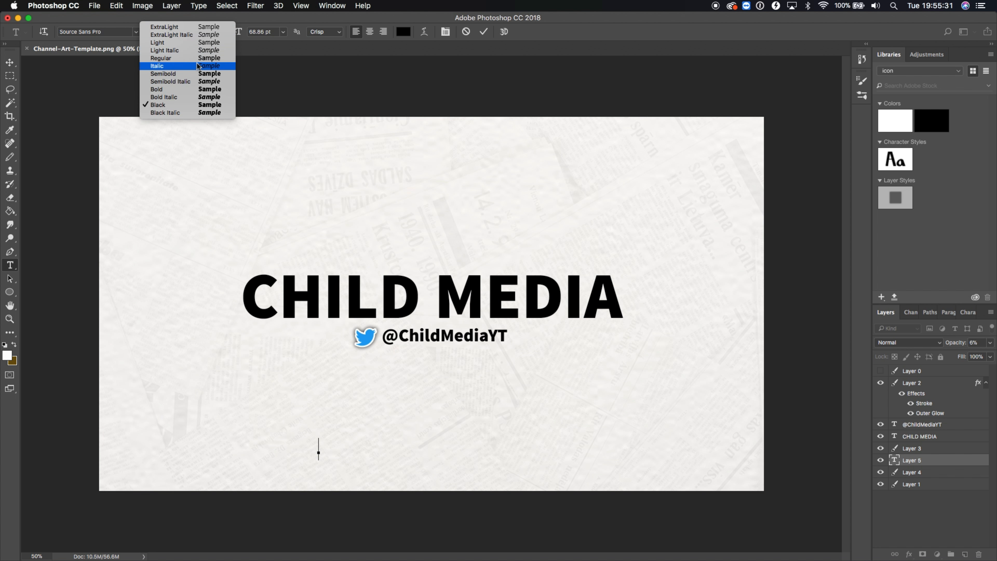
{"action": "left_click", "coordinate": [188, 40]}
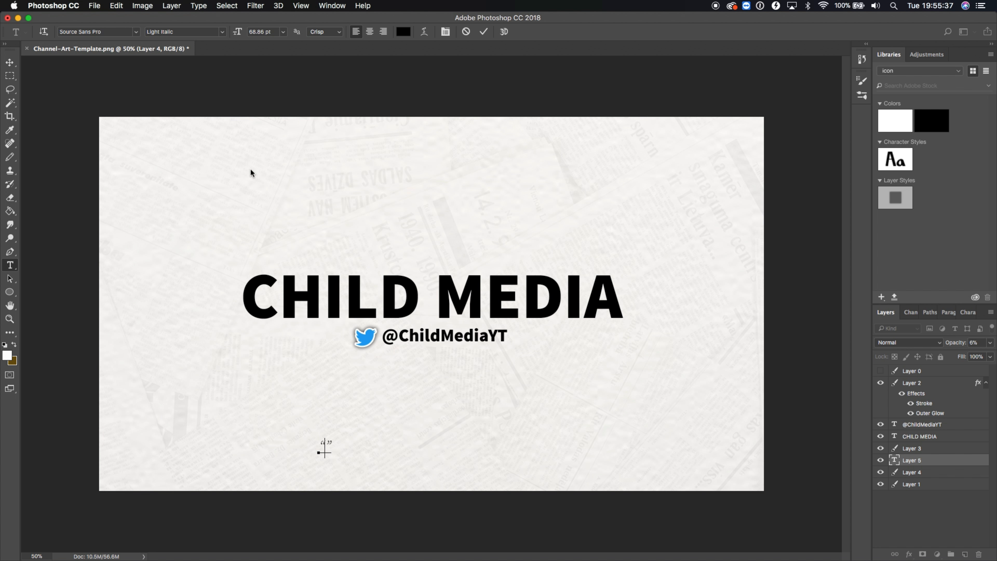
{"action": "type", "text": "Child"}
{"action": "type", "text": " who likes"}
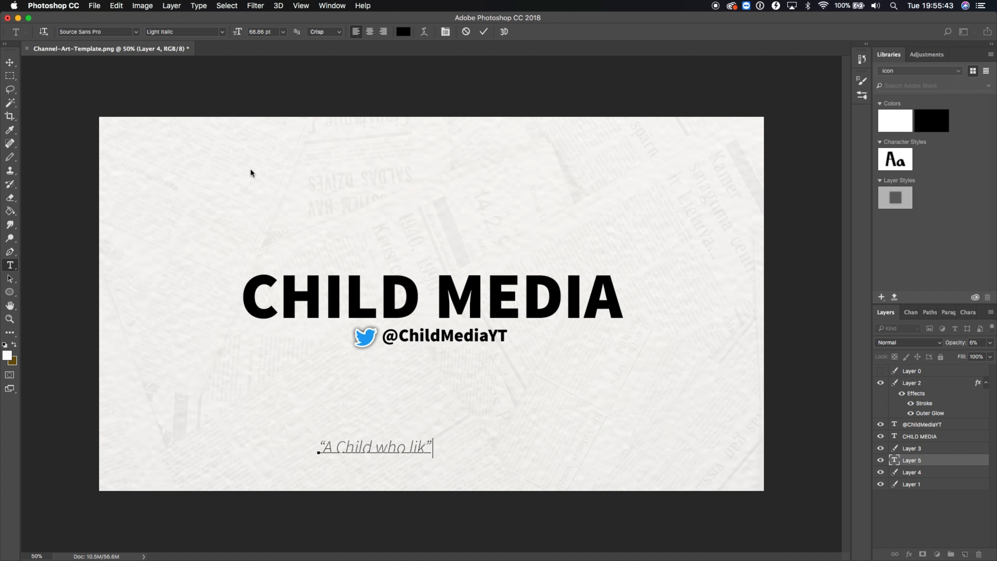
{"action": "type", "text": " to give you tips i"}
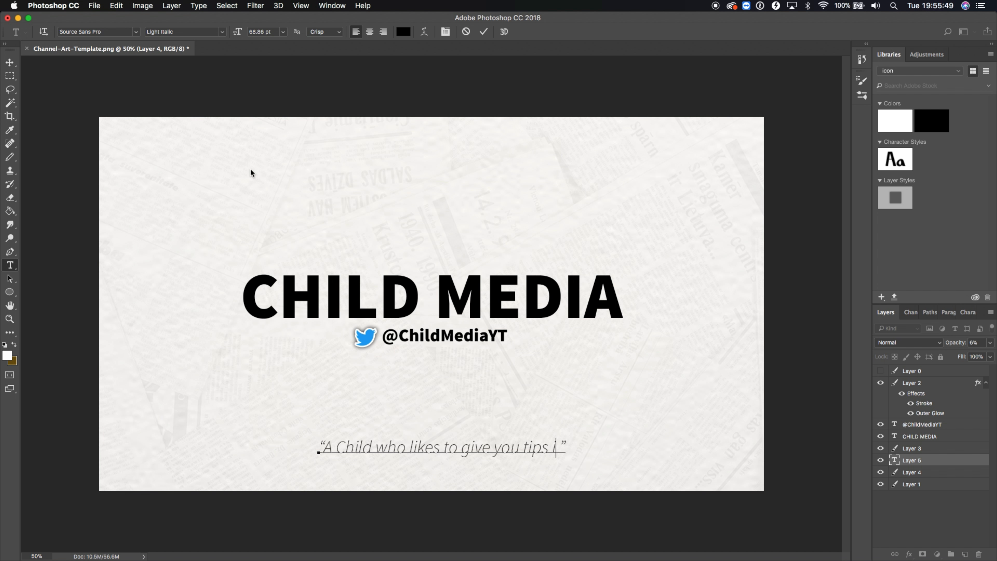
{"action": "type", "text": "n Media"}
{"action": "key", "text": "super+Return"}
{"action": "left_click_drag", "start_coordinate": [517, 452], "coordinate": [475, 447]}
- Change the whole tagline's font style to Italic and commit the text edit
{"action": "left_click", "coordinate": [575, 449]}
{"action": "left_click_drag", "start_coordinate": [578, 445], "coordinate": [280, 446]}
{"action": "left_click", "coordinate": [222, 32]}
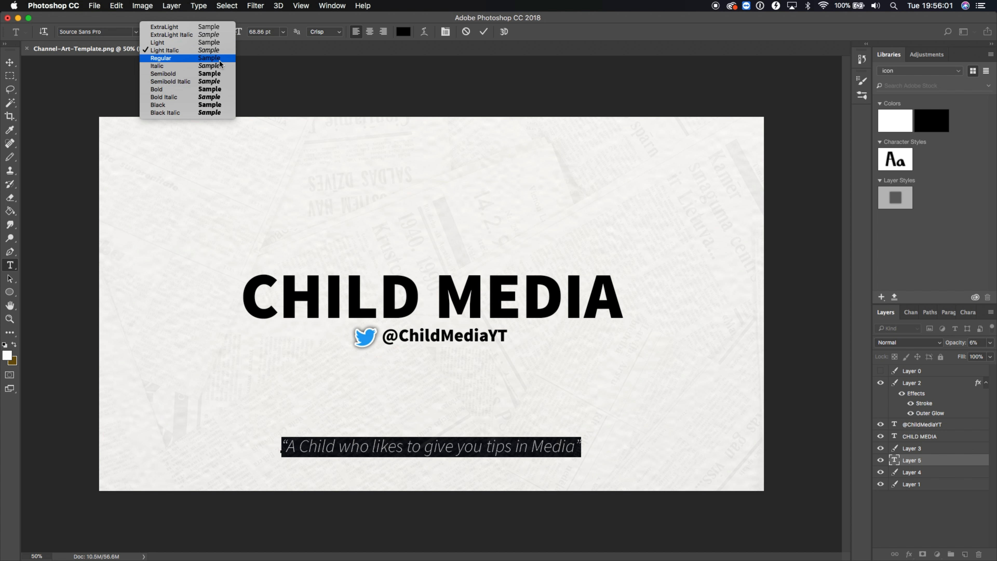
{"action": "left_click", "coordinate": [221, 67]}
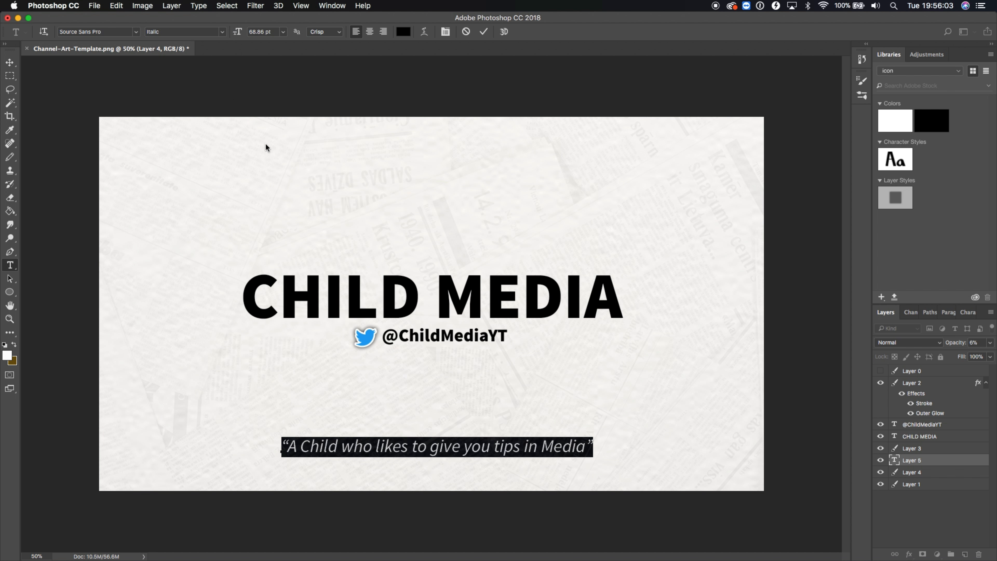
{"action": "left_click", "coordinate": [197, 373]}
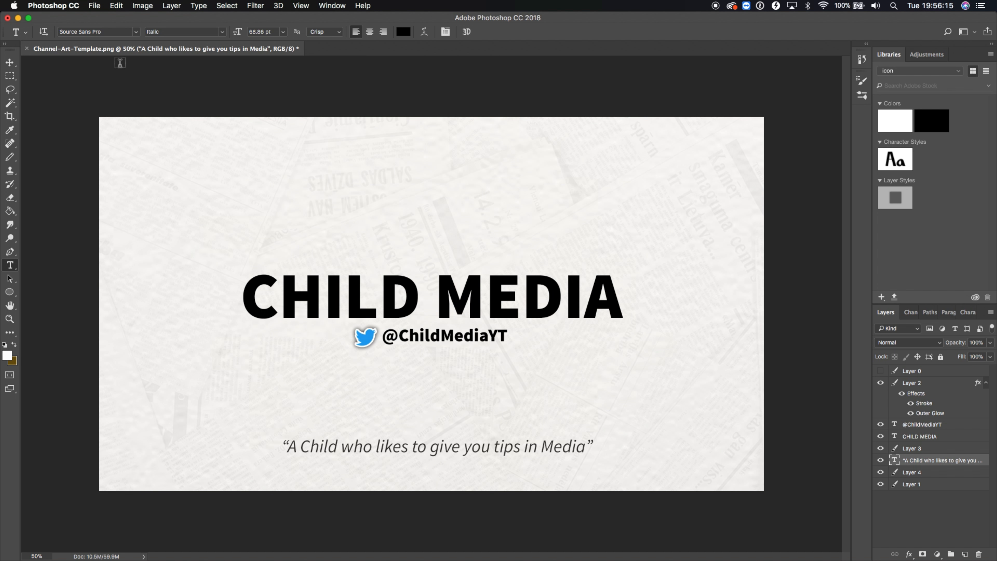
- Export the artwork as a PNG to the Desktop, saving over the existing Channel-Art.png file
{"action": "left_click", "coordinate": [94, 5]}
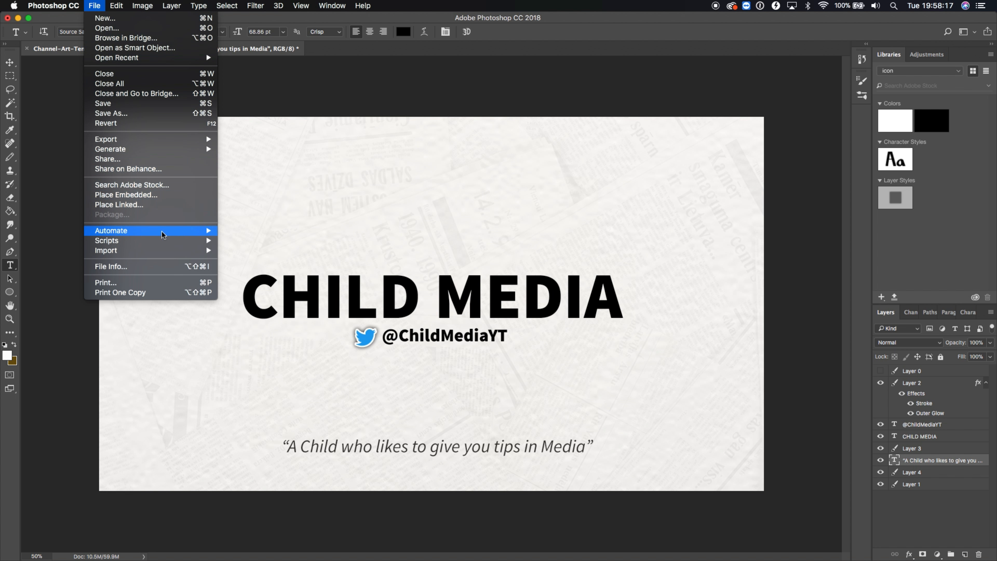
{"action": "mouse_move", "coordinate": [144, 144]}
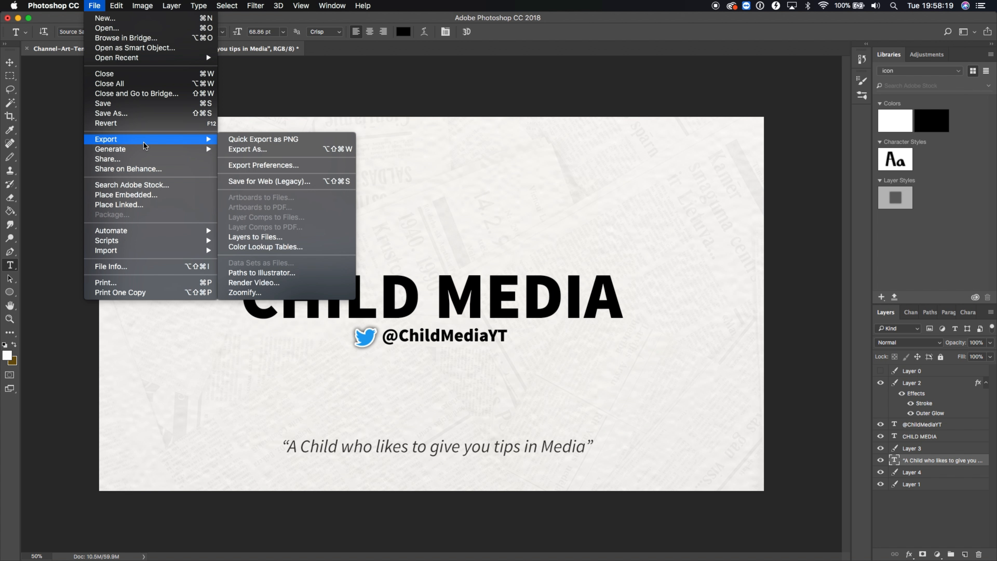
{"action": "left_click", "coordinate": [324, 141]}
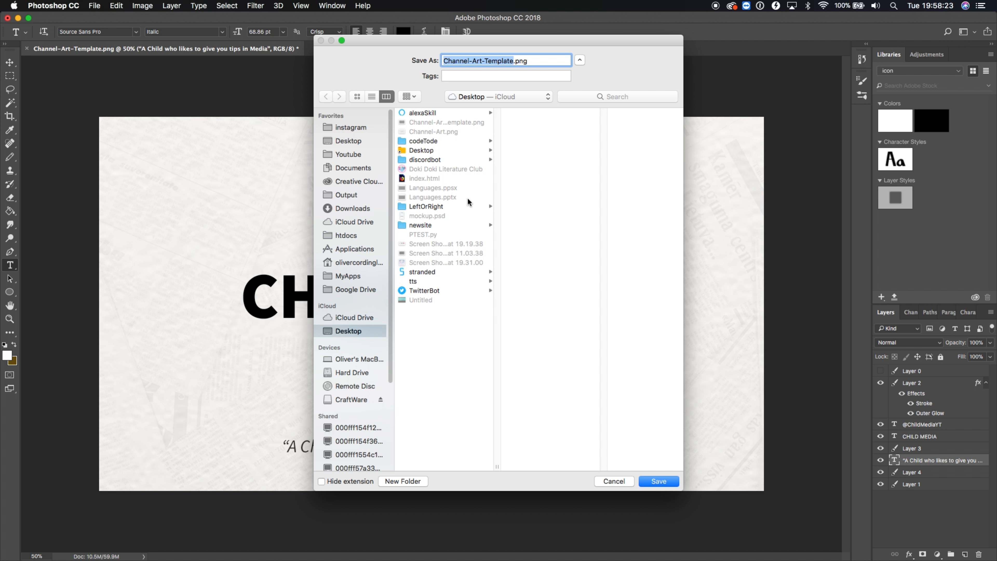
{"action": "left_click", "coordinate": [459, 131]}
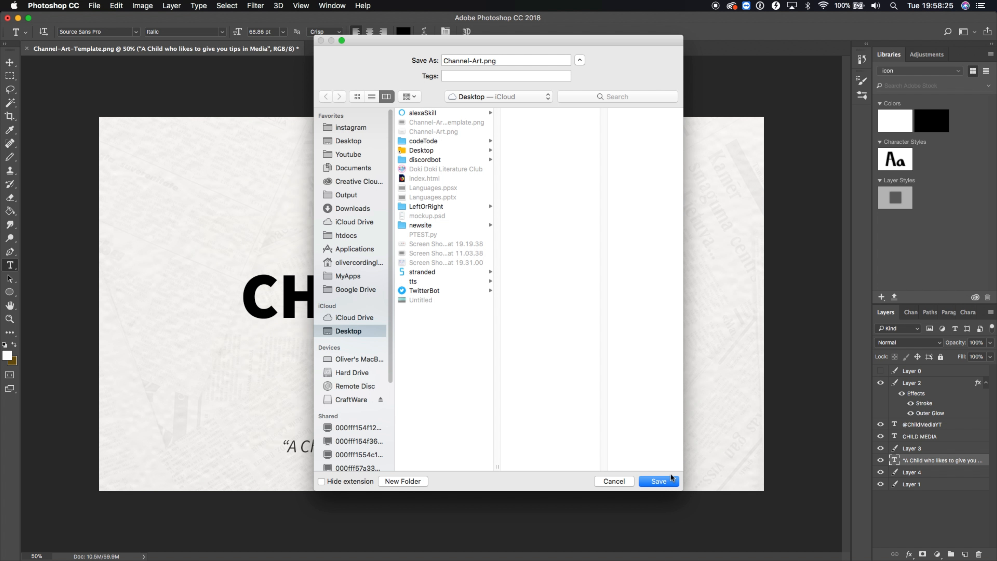
{"action": "left_click", "coordinate": [667, 482]}
{"action": "left_click", "coordinate": [567, 108]}
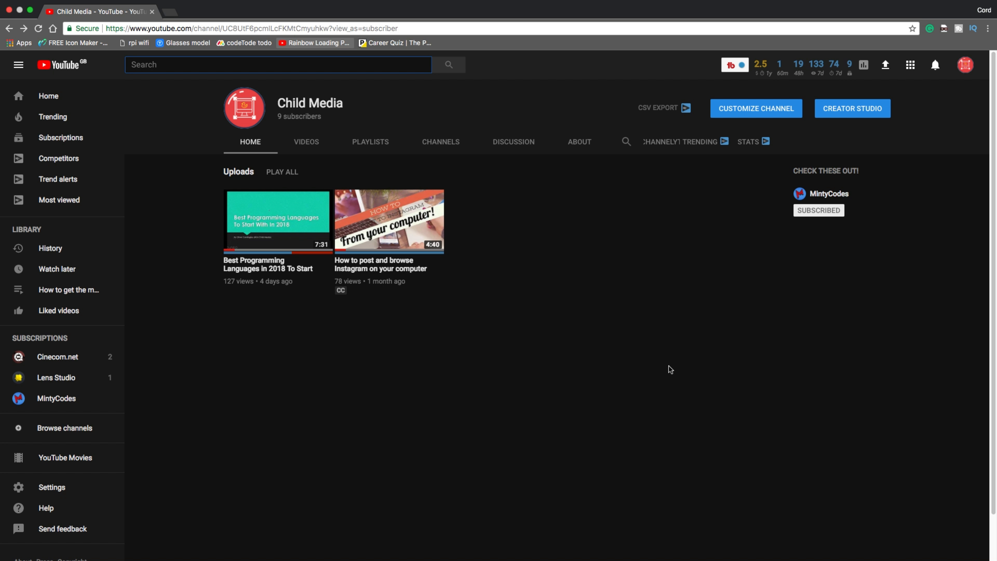
- Open the Child Media channel's customization page on YouTube in Chrome
{"action": "scroll", "coordinate": [415, 203], "scroll_direction": "down", "scroll_amount": 2}
{"action": "scroll", "coordinate": [417, 205], "scroll_direction": "up", "scroll_amount": 2}
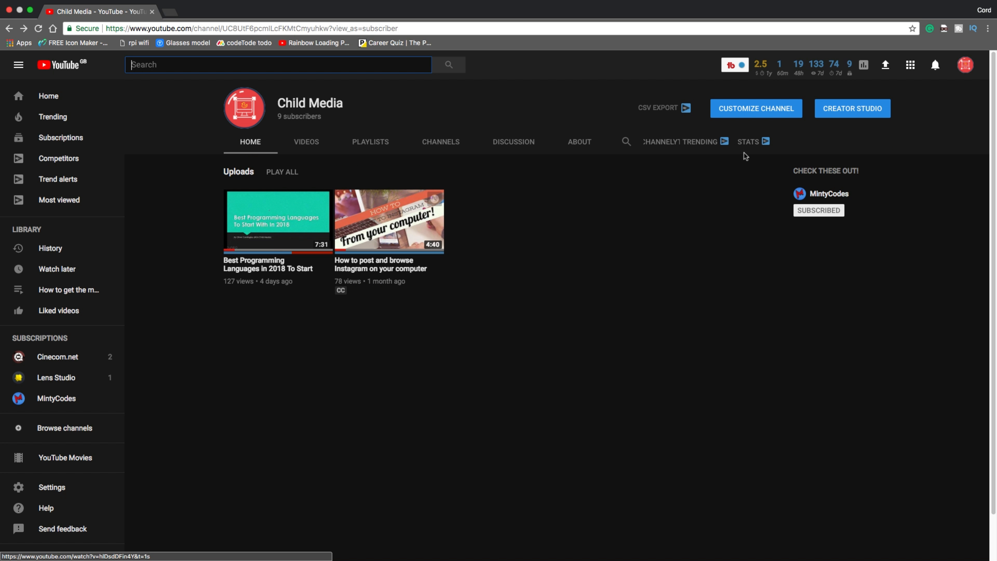
{"action": "left_click", "coordinate": [758, 114]}
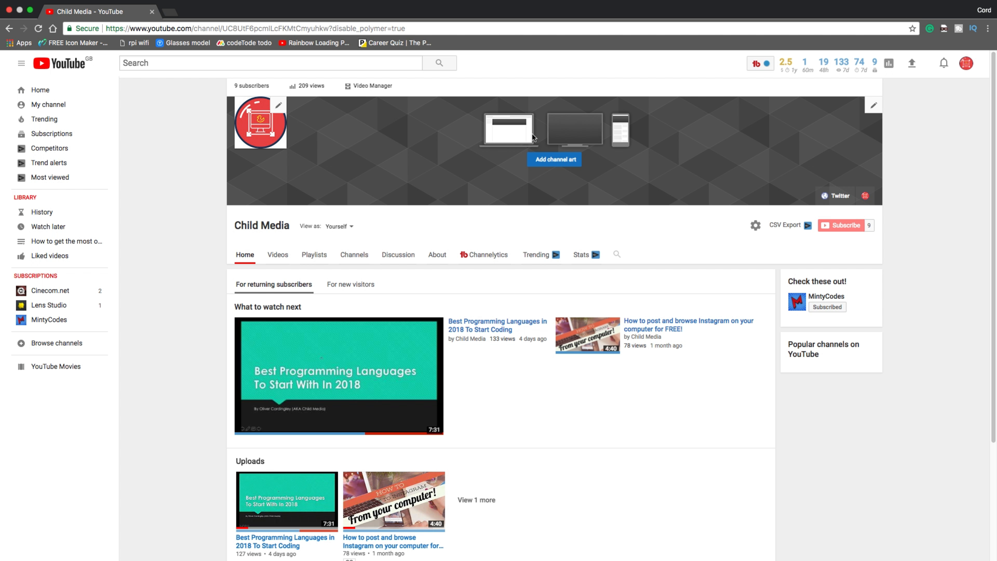
- Upload Channel-Art.png from the Desktop as the Child Media channel's new channel art
{"action": "left_click", "coordinate": [551, 161]}
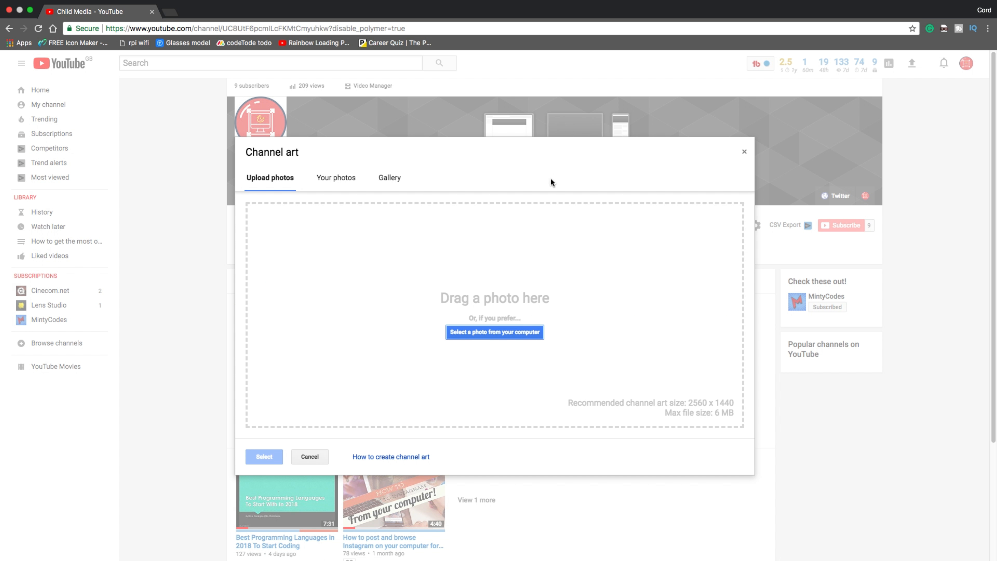
{"action": "left_click", "coordinate": [485, 330]}
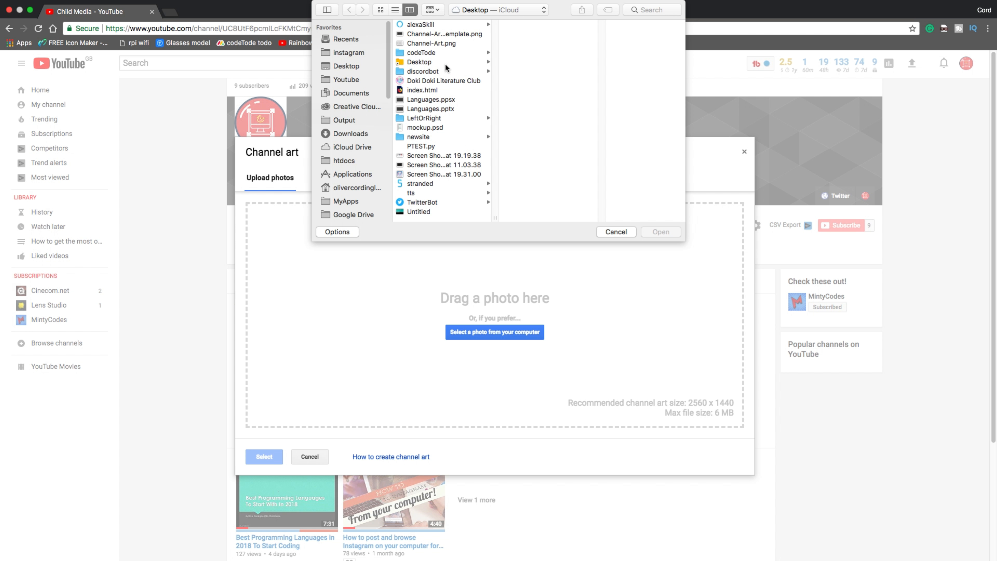
{"action": "left_click", "coordinate": [440, 43]}
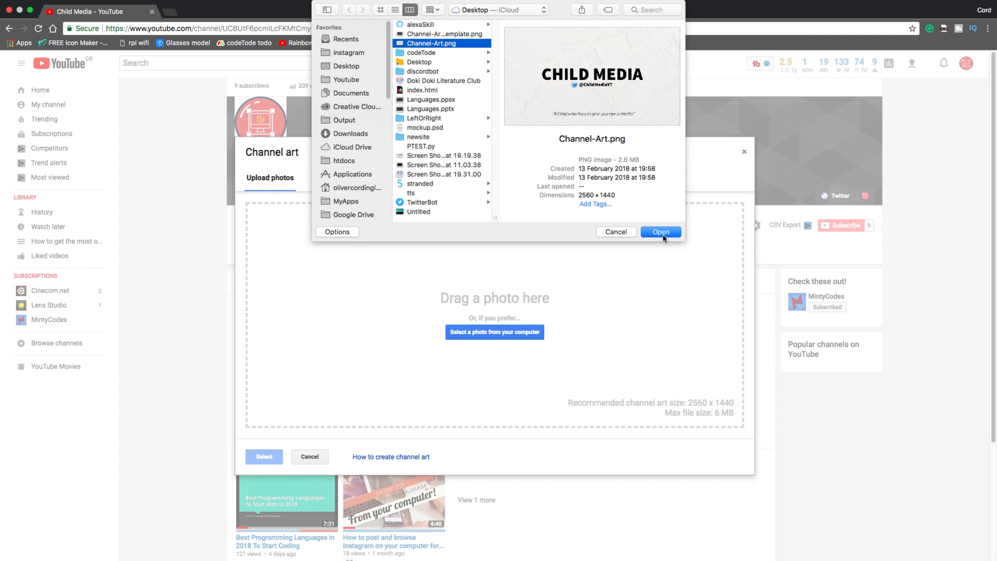
{"action": "left_click", "coordinate": [661, 232]}
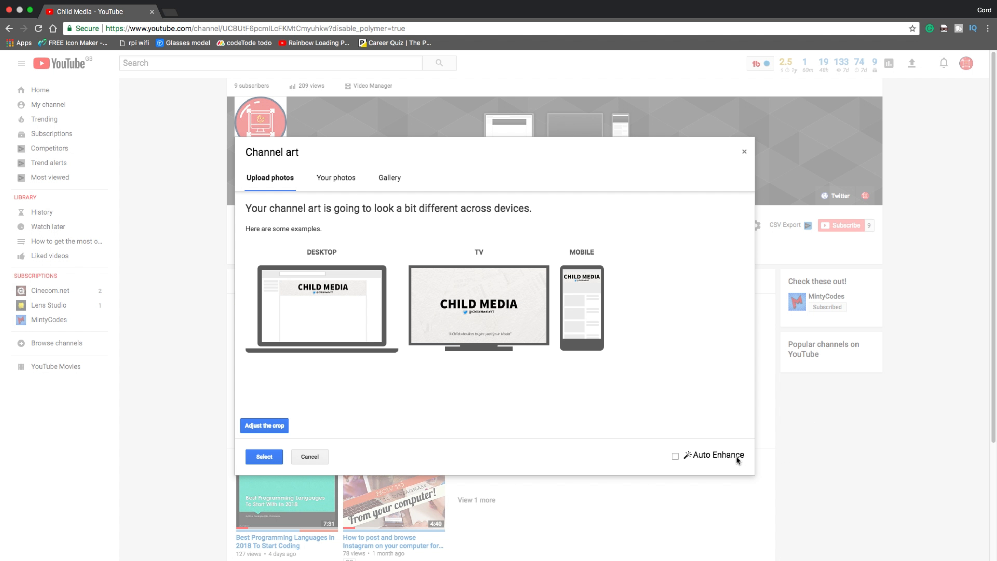
- Try Auto Enhance on the uploaded image, switch it back off, and apply the image as the channel art
{"action": "left_click", "coordinate": [674, 456]}
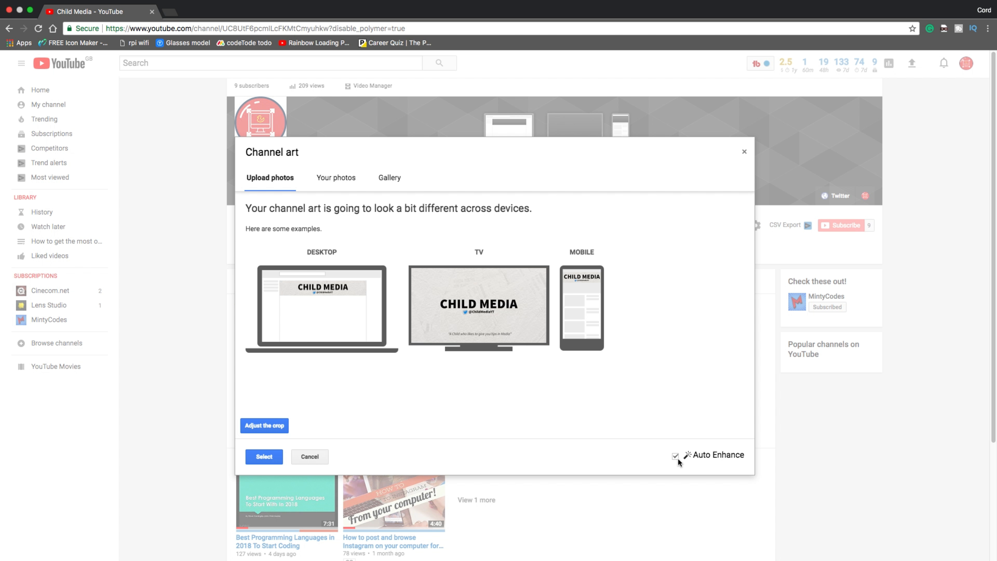
{"action": "left_click", "coordinate": [674, 456]}
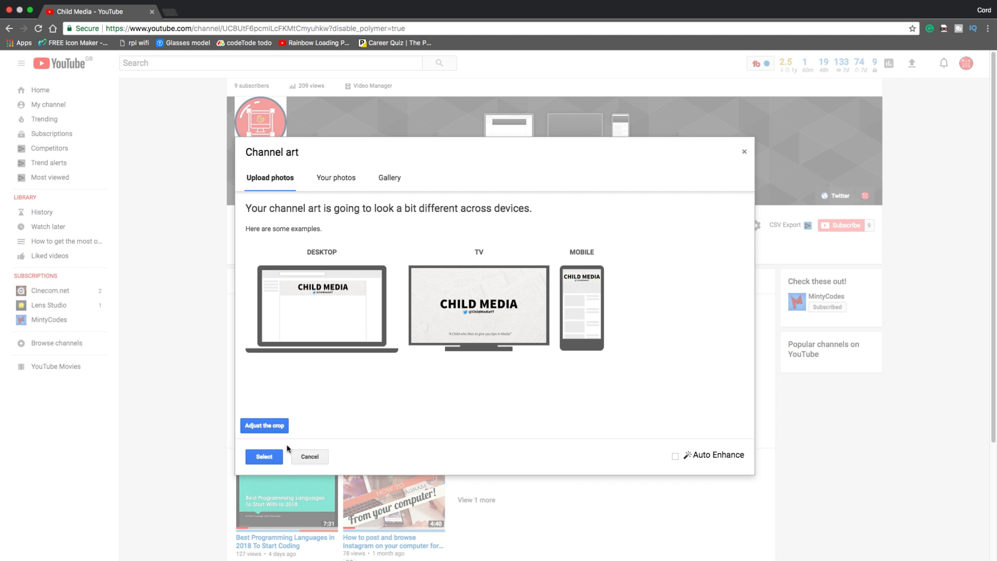
{"action": "left_click", "coordinate": [275, 457]}
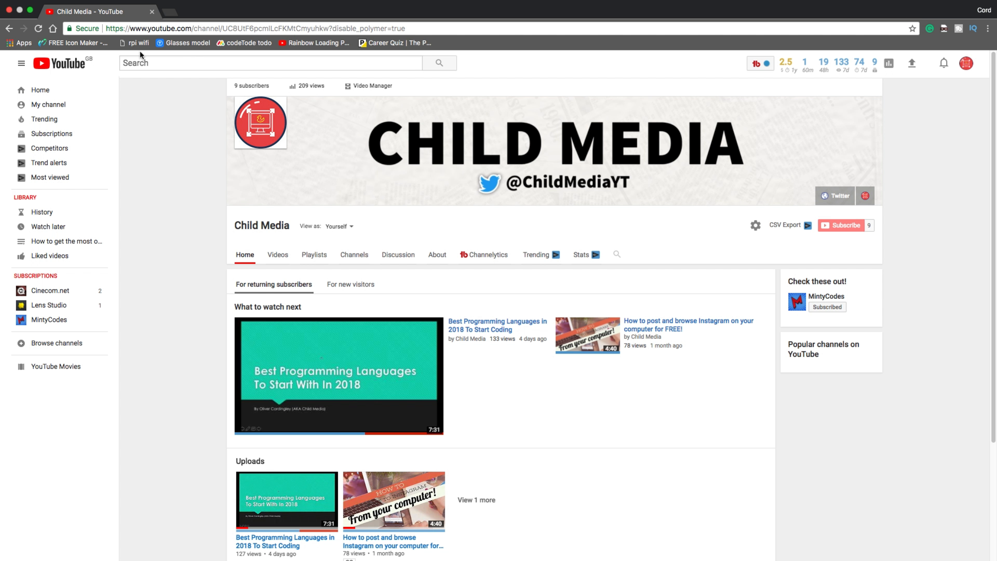
- Reload the channel page, then load its address without “?disable_polymer=true” to check the banner in YouTube's new layout
{"action": "key", "text": "super+r"}
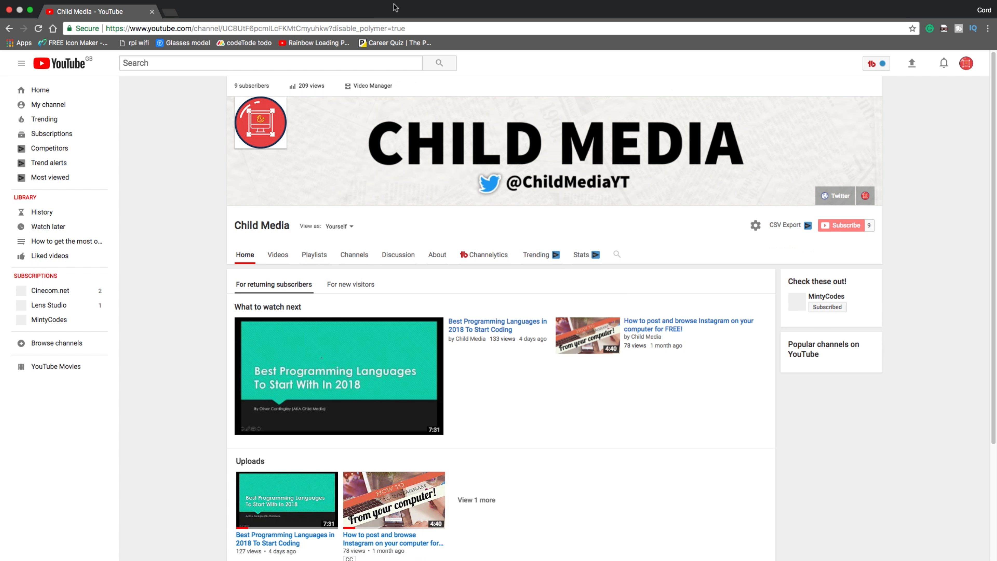
{"action": "left_click_drag", "start_coordinate": [333, 29], "coordinate": [407, 28]}
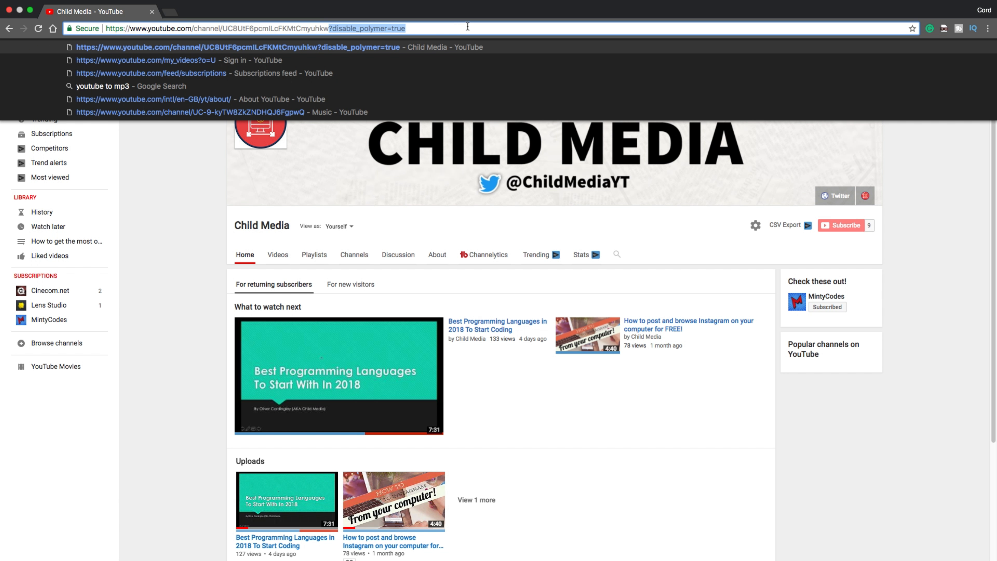
{"action": "key", "text": "BackSpace"}
{"action": "key", "text": "Return"}
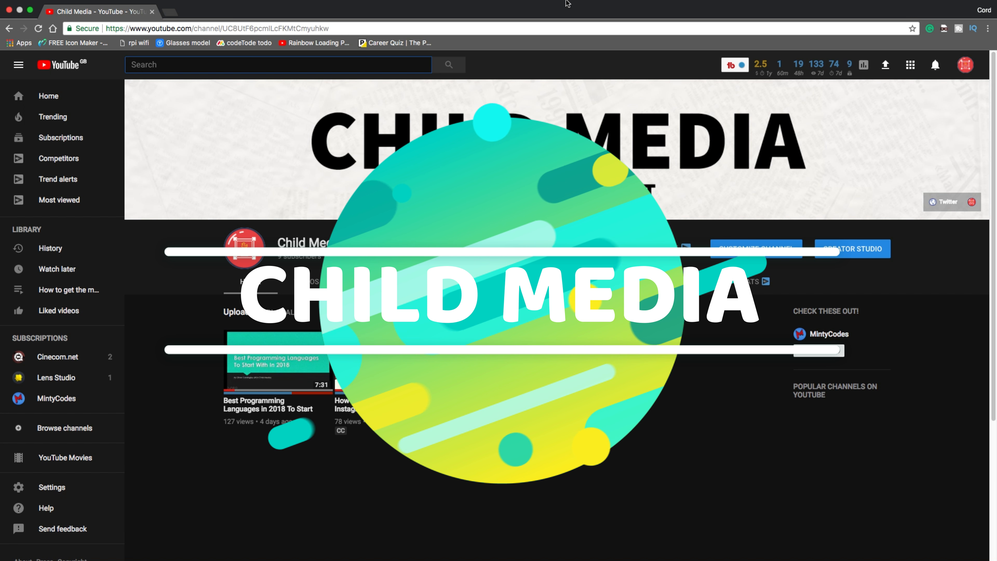
{"action": "mouse_move", "coordinate": [702, 2]}
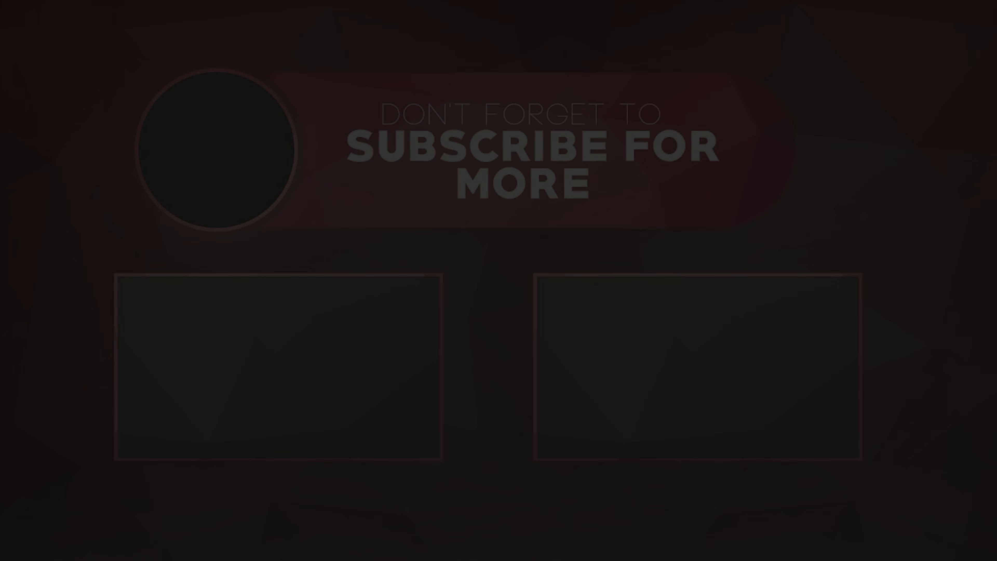